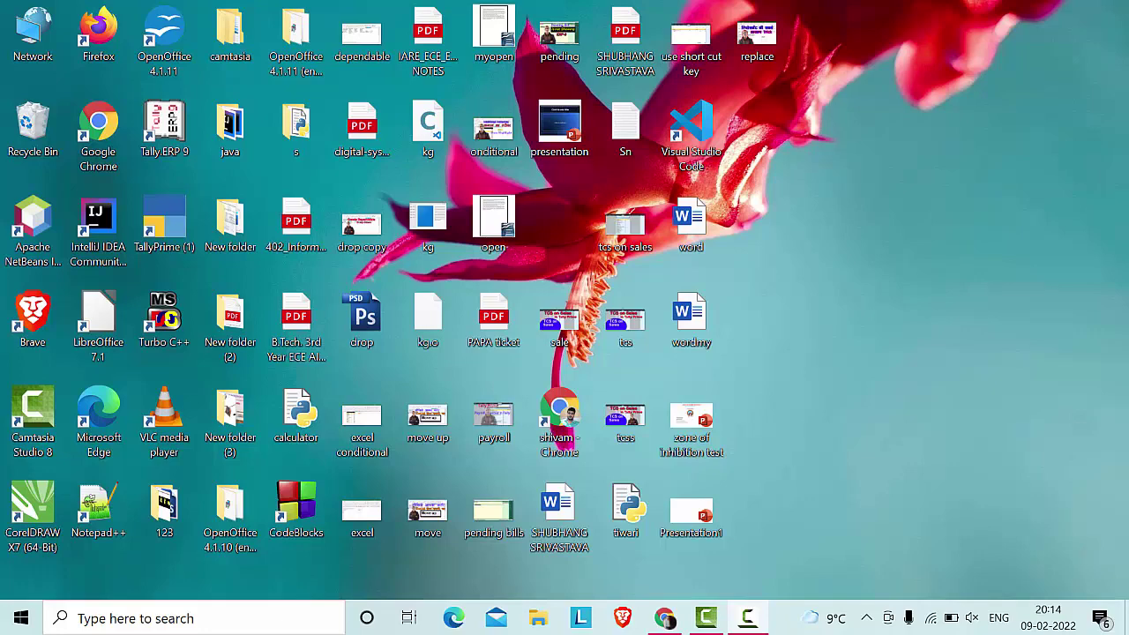
# Step: Refresh the desktop and restore the Chrome window showing the student marks spreadsheet
pyautogui.rightClick(834, 113)
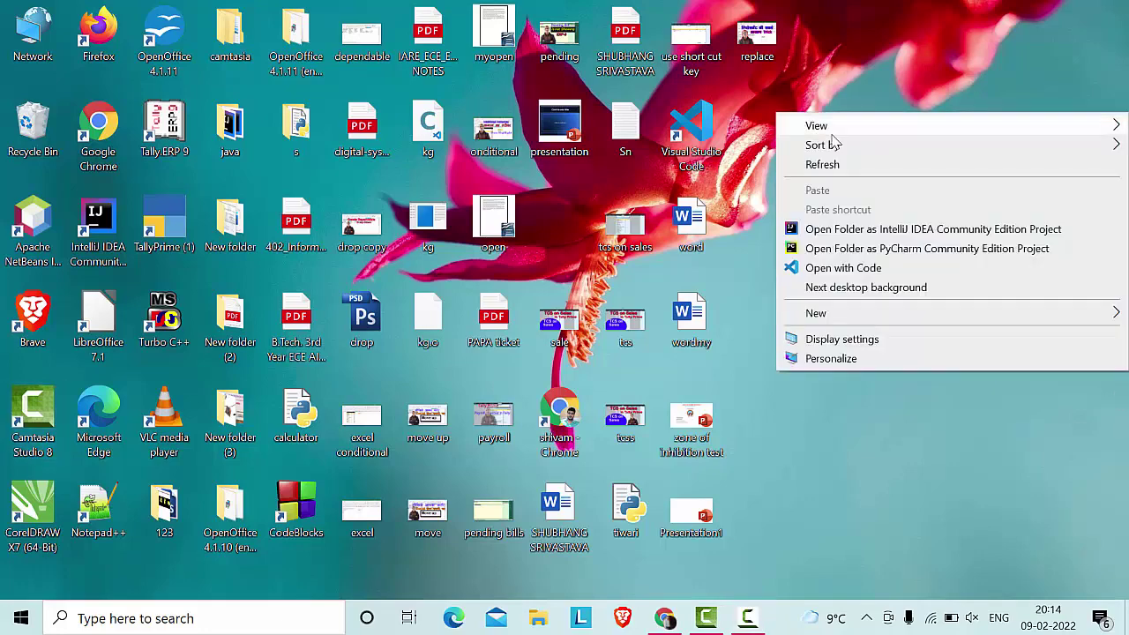
pyautogui.click(819, 164)
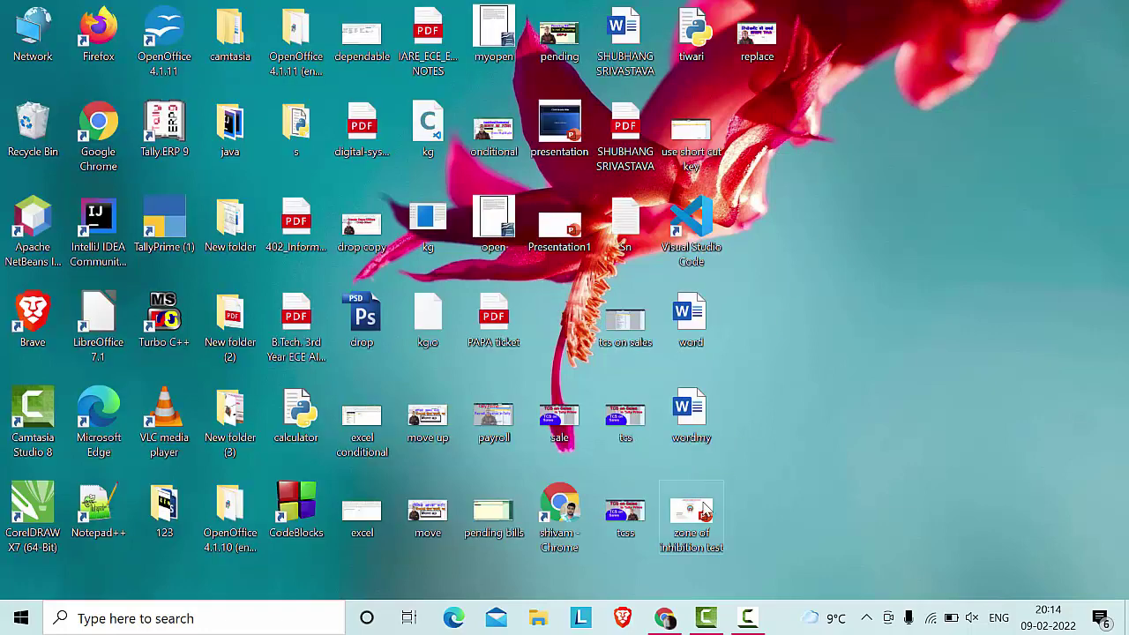
pyautogui.click(667, 618)
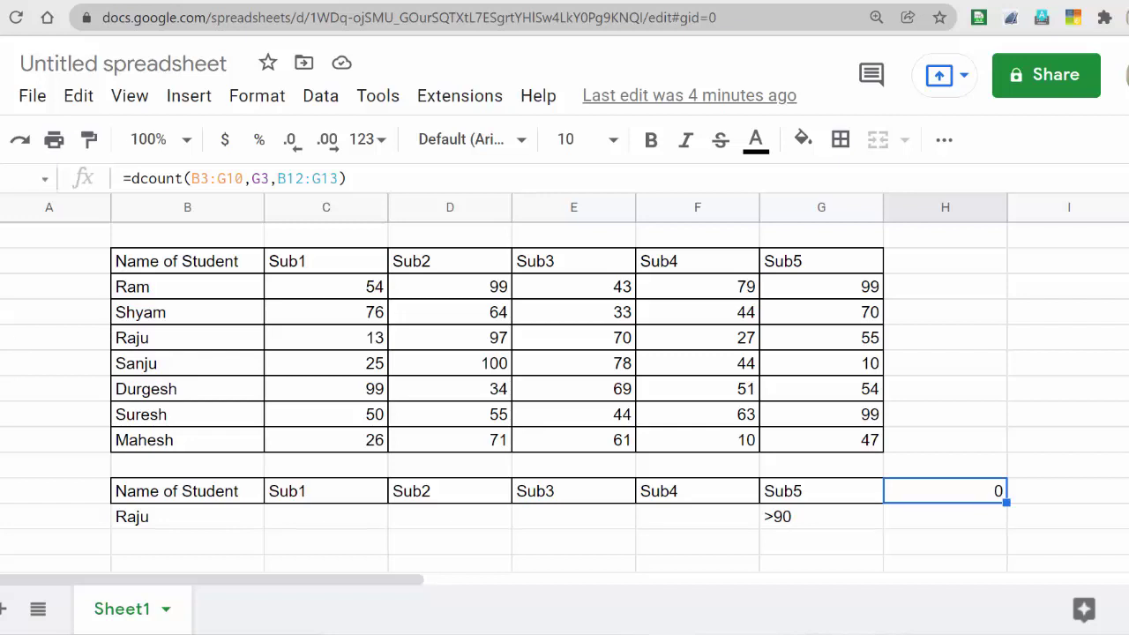
# Step: Review Raju's row, his Sub5 mark of 55, and the >90 criterion in G13
pyautogui.click(9, 338)
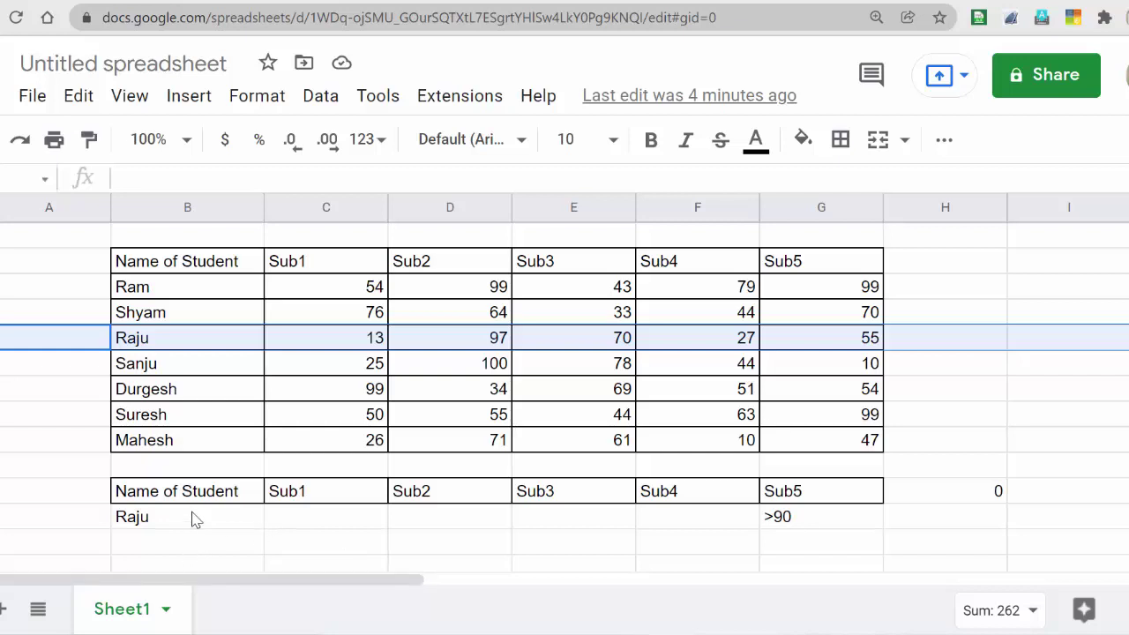
pyautogui.click(843, 340)
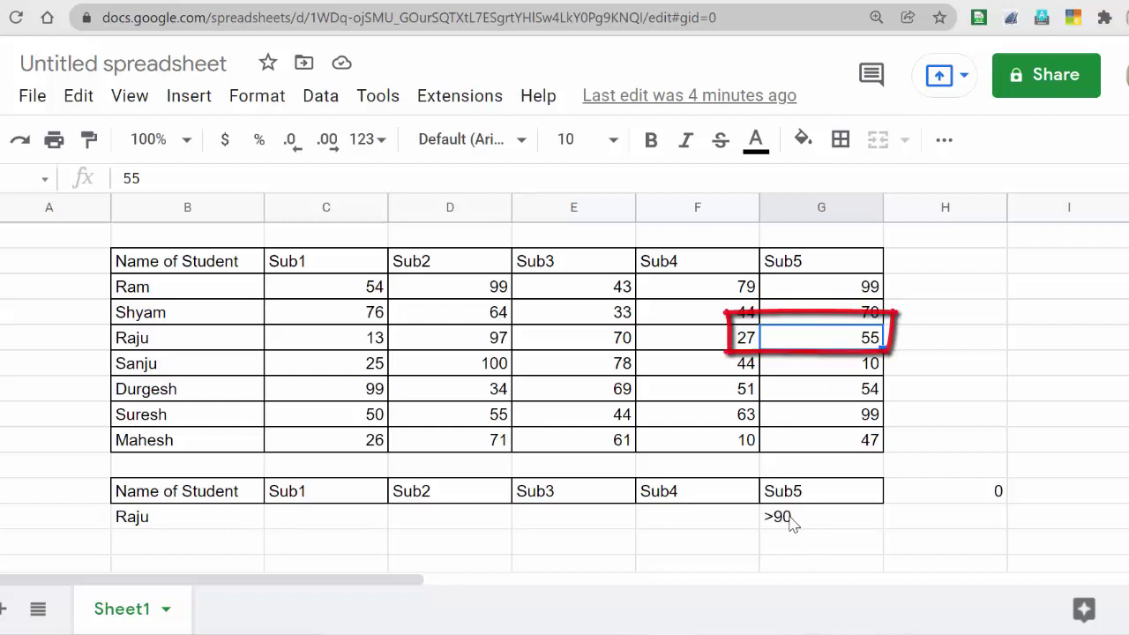
pyautogui.click(792, 520)
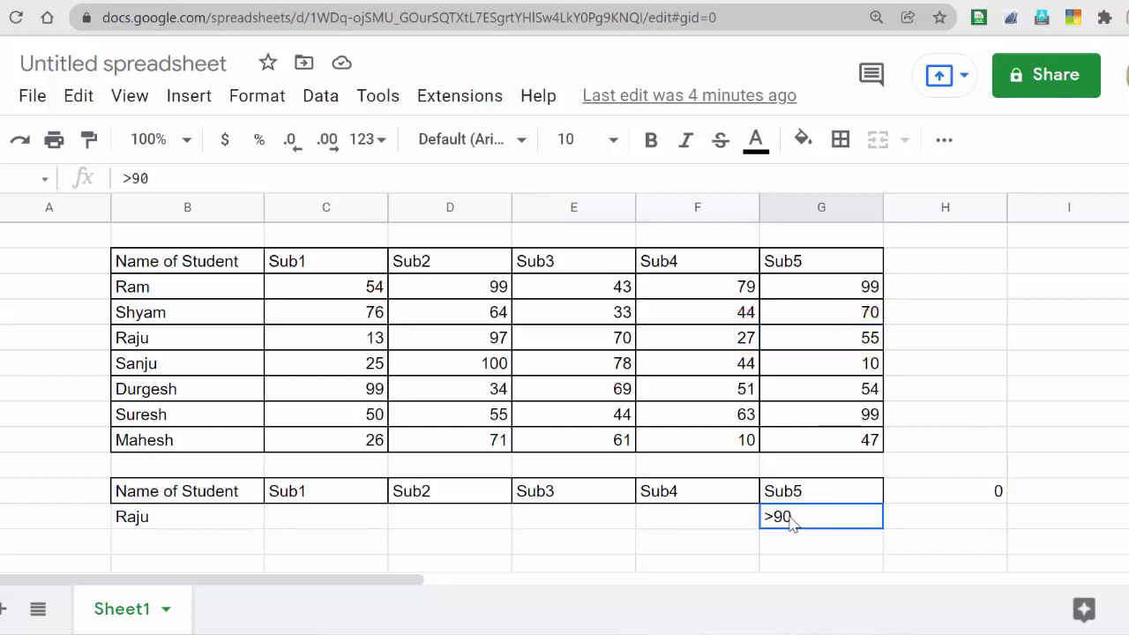
# Step: Give the DCOUNT result cell H12 a yellow fill
pyautogui.click(913, 499)
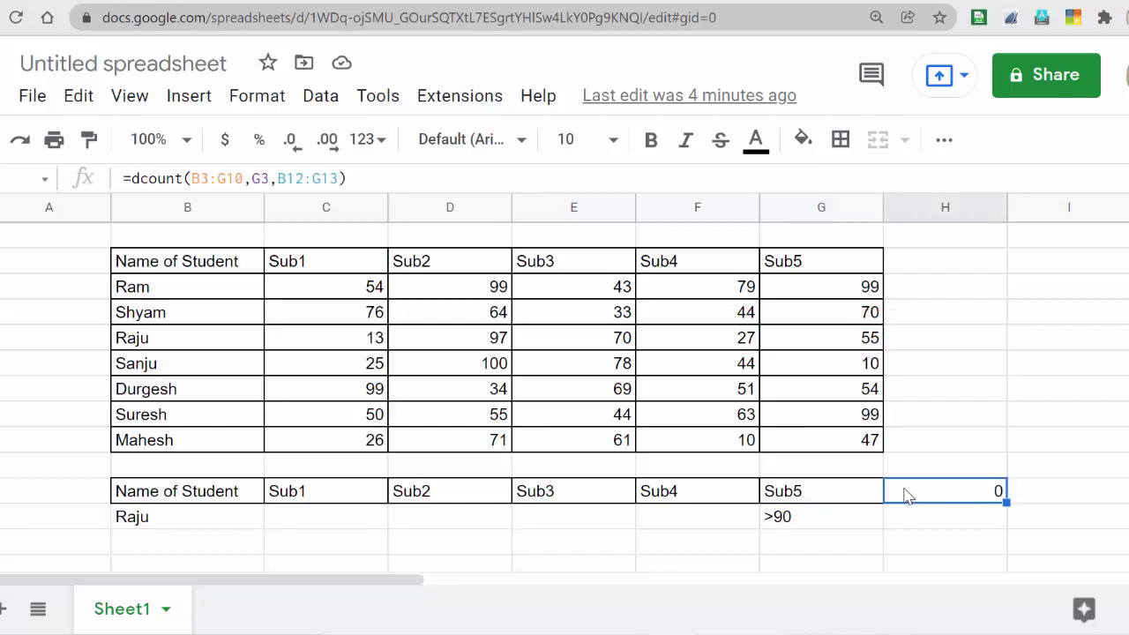
pyautogui.click(805, 141)
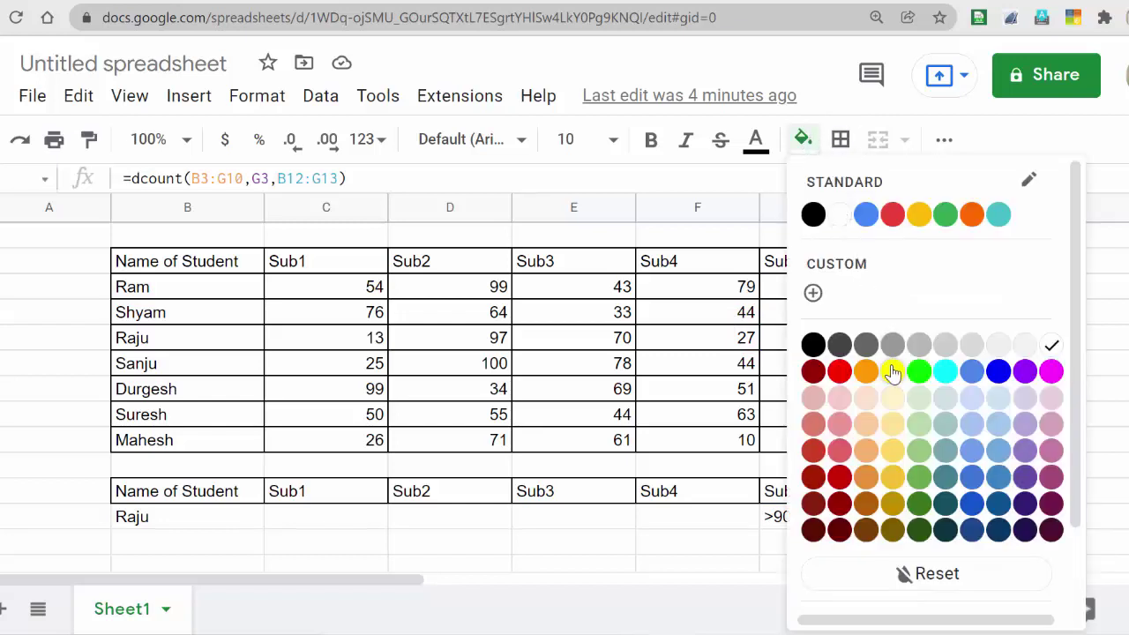
pyautogui.click(893, 371)
pyautogui.click(990, 536)
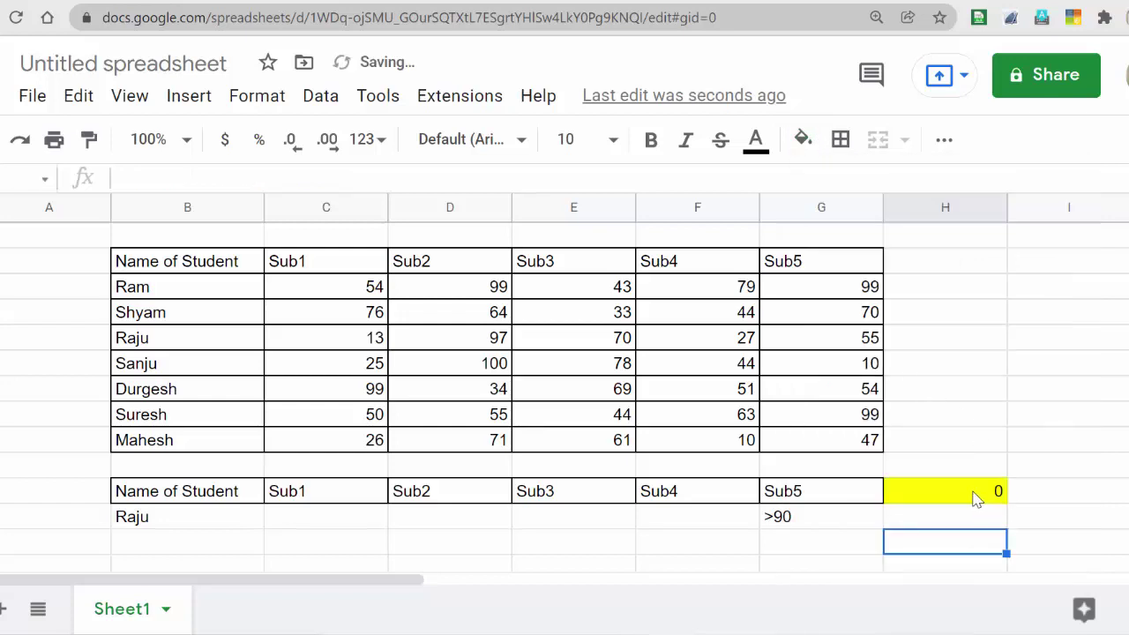
# Step: Replace Raju with Ram in the B13 name criterion and check Ram's Sub5 mark of 99
pyautogui.click(191, 526)
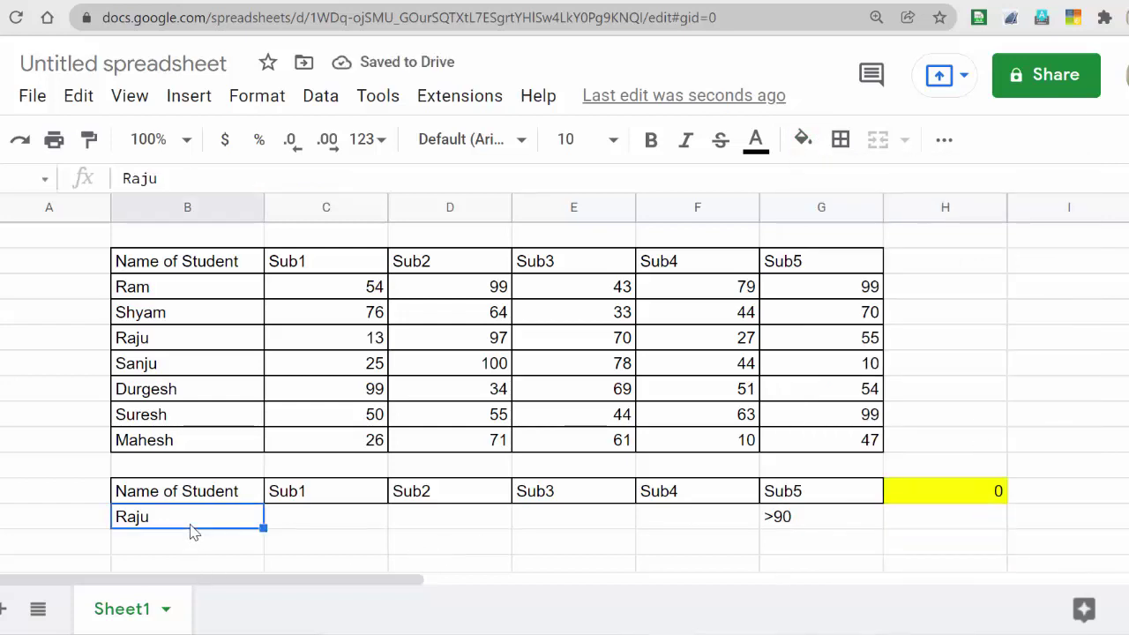
pyautogui.press('Delete')
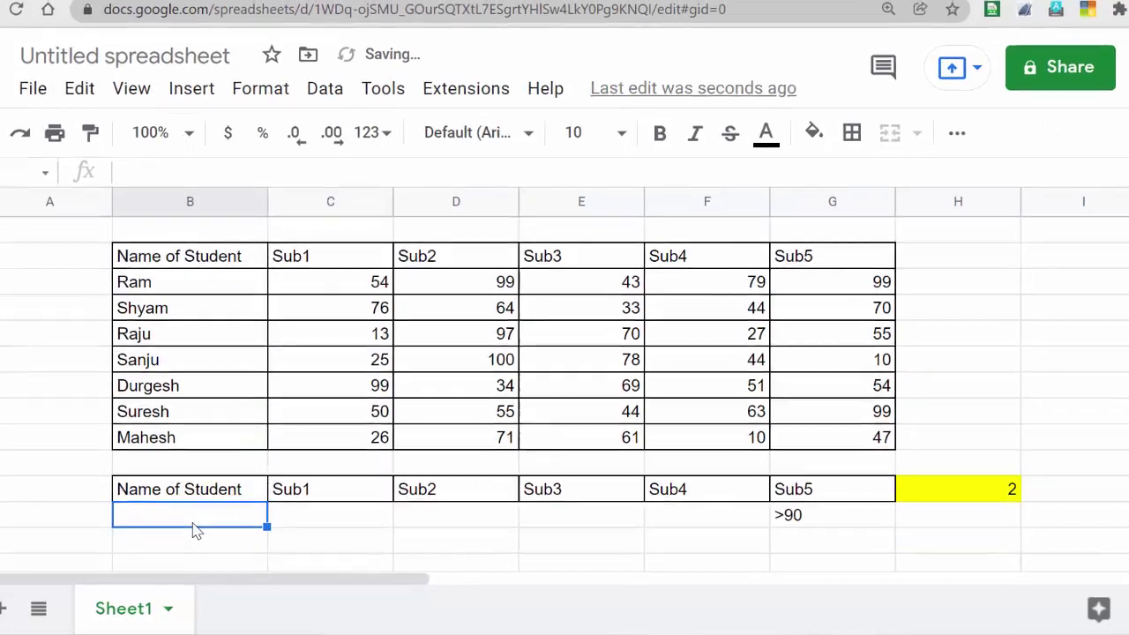
pyautogui.write('Ram')
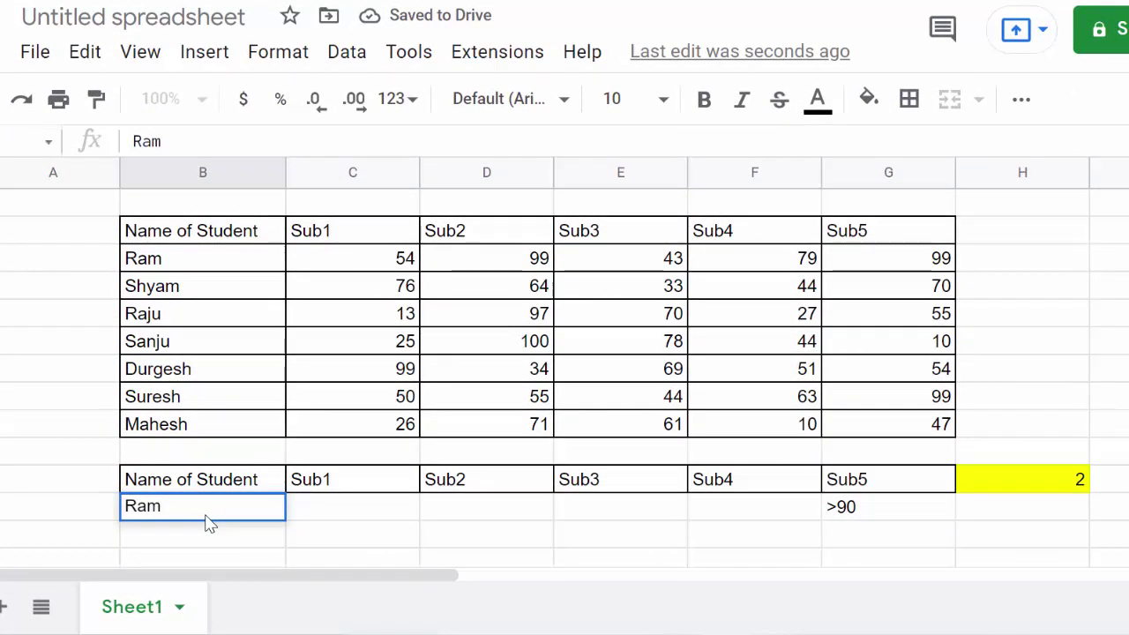
pyautogui.press('Return')
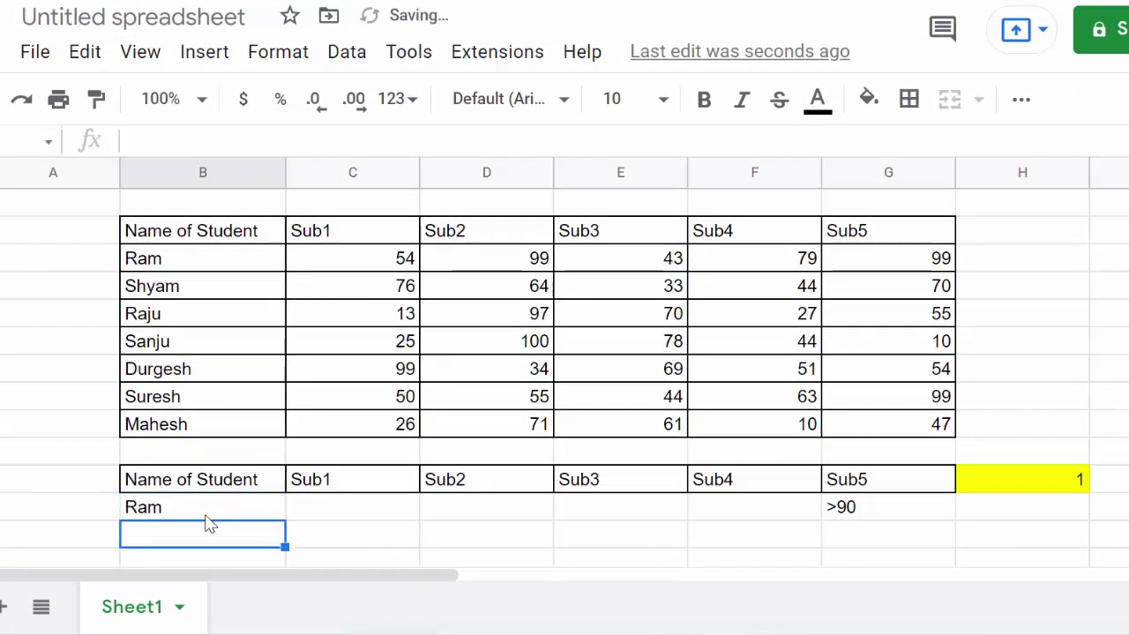
pyautogui.click(1033, 491)
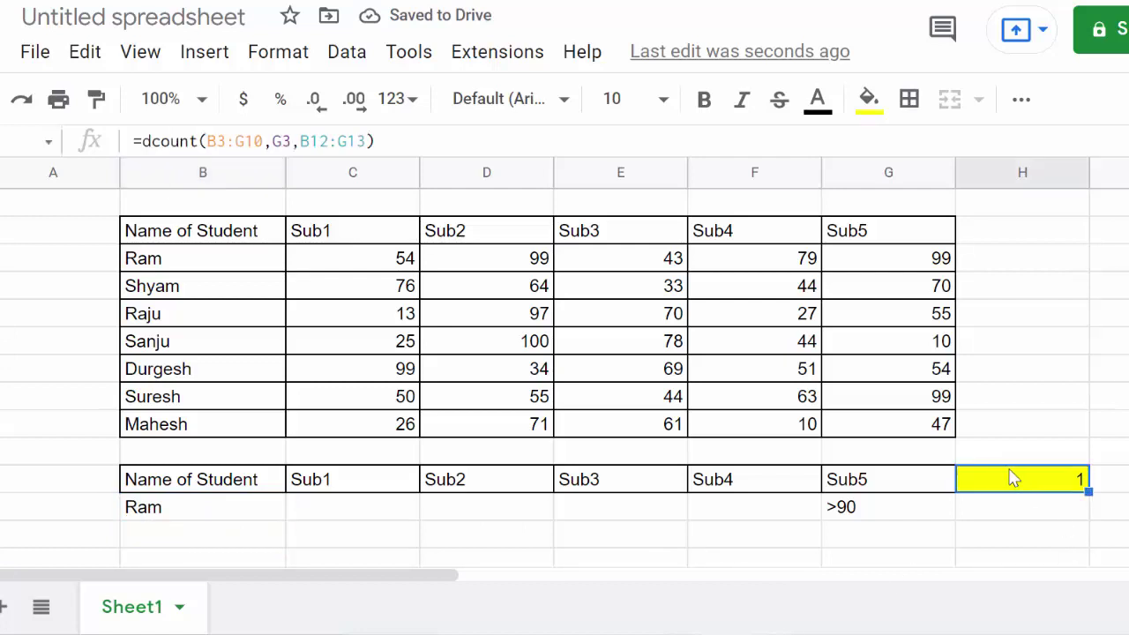
pyautogui.click(874, 269)
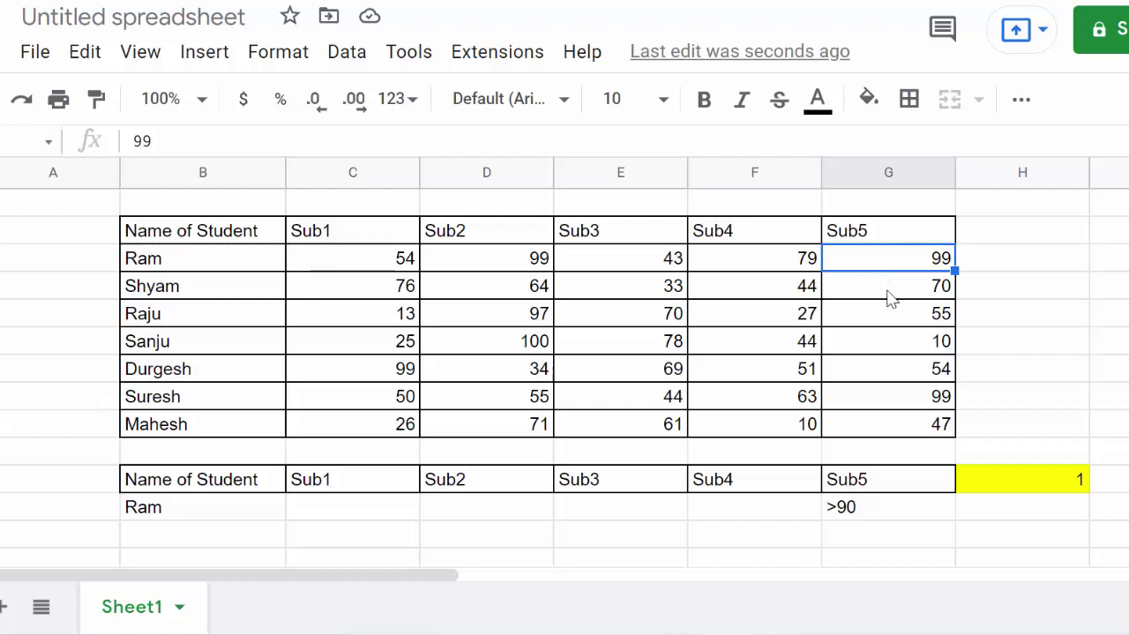
# Step: Change the B13 name criterion to Shyam and check the recount in H12
pyautogui.click(177, 519)
pyautogui.press('Delete')
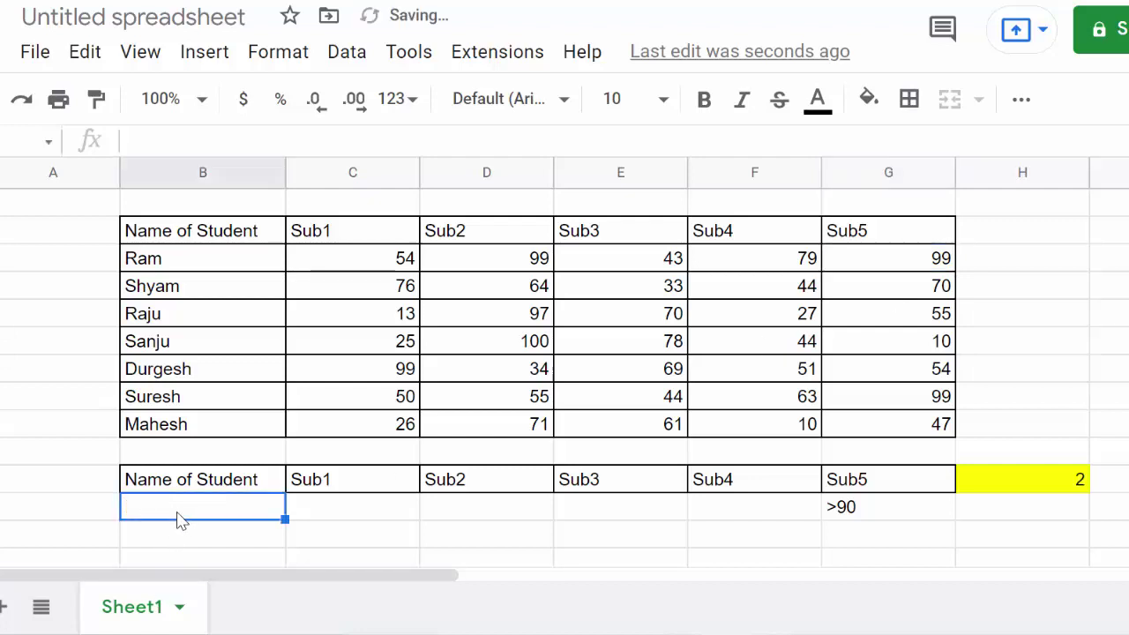
pyautogui.write('Shya')
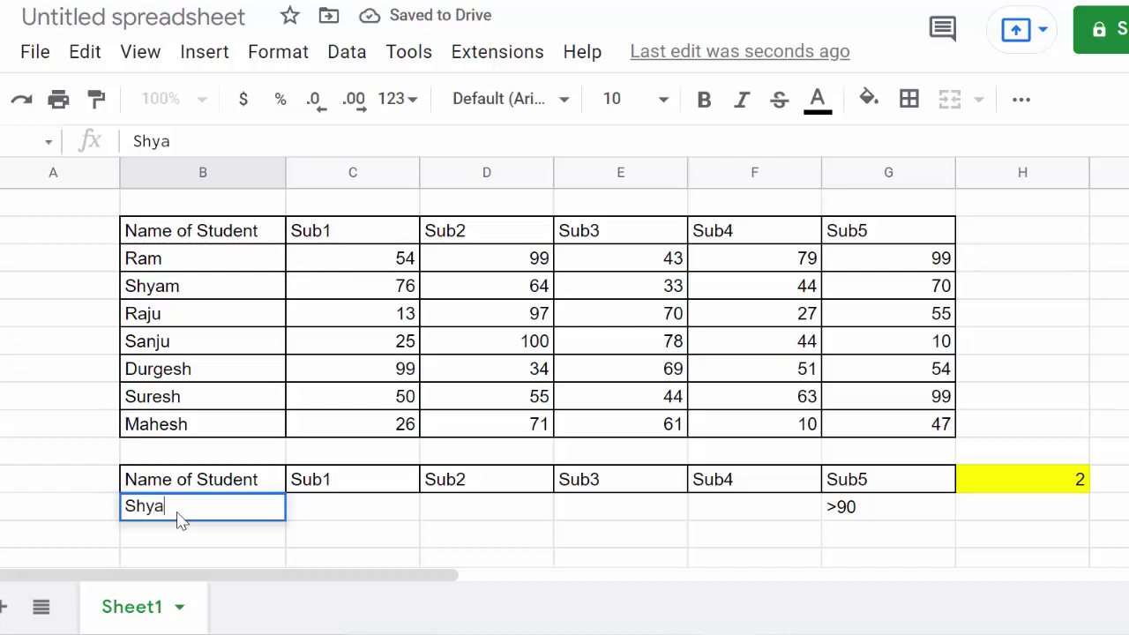
pyautogui.write('m')
pyautogui.press('Return')
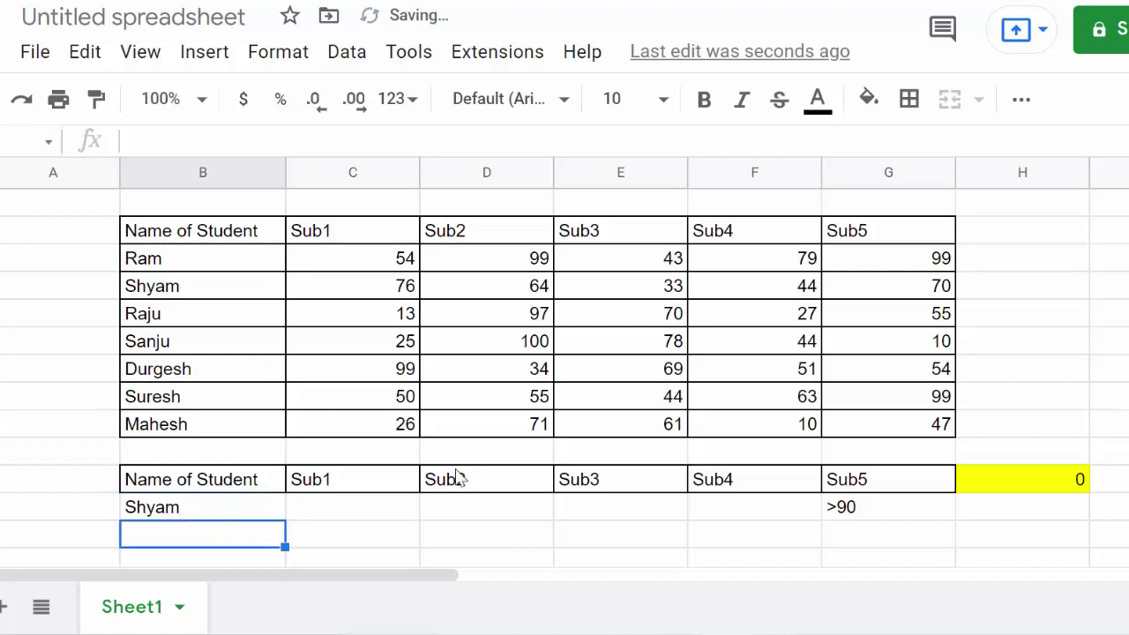
pyautogui.click(1035, 488)
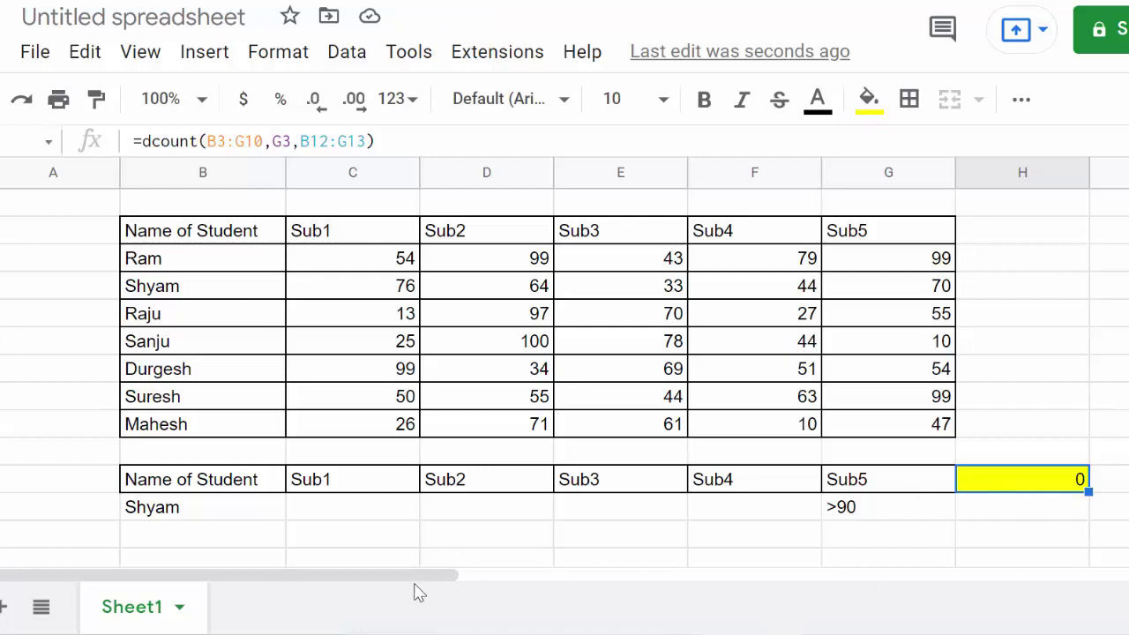
# Step: Change the B13 name criterion to Mahesh, leaving the yellow count at 0
pyautogui.click(198, 519)
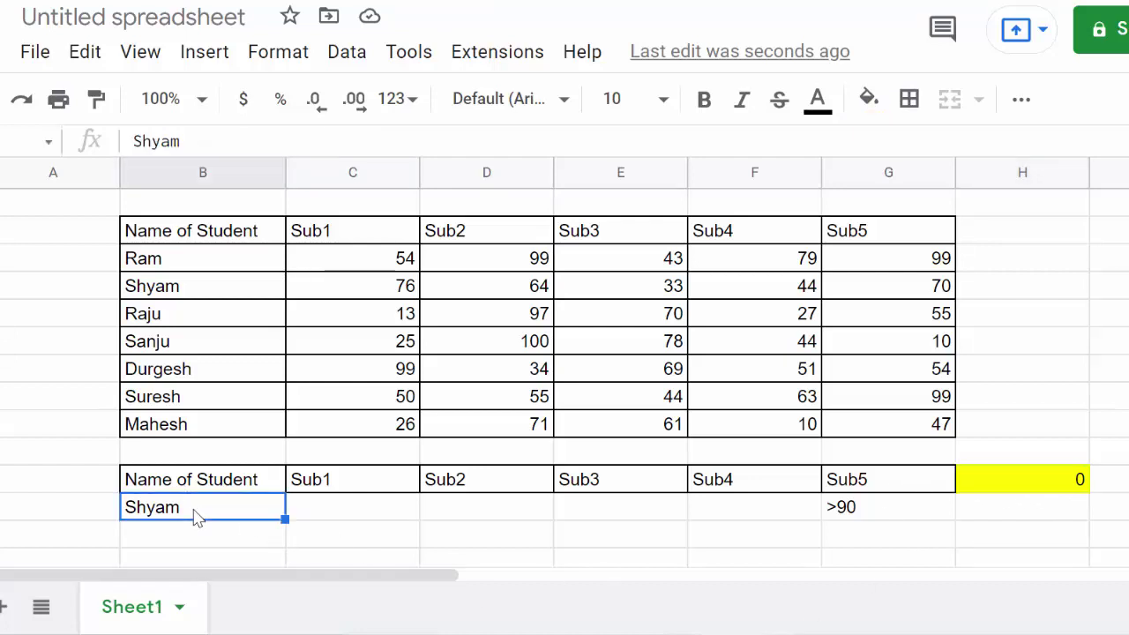
pyautogui.press('Delete')
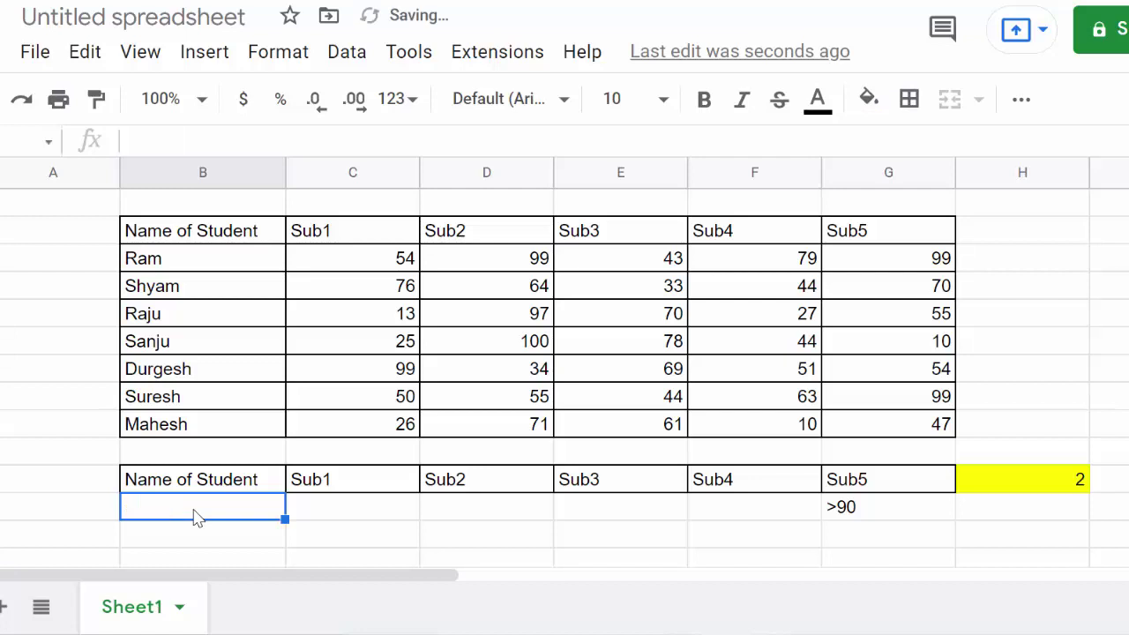
pyautogui.write('M')
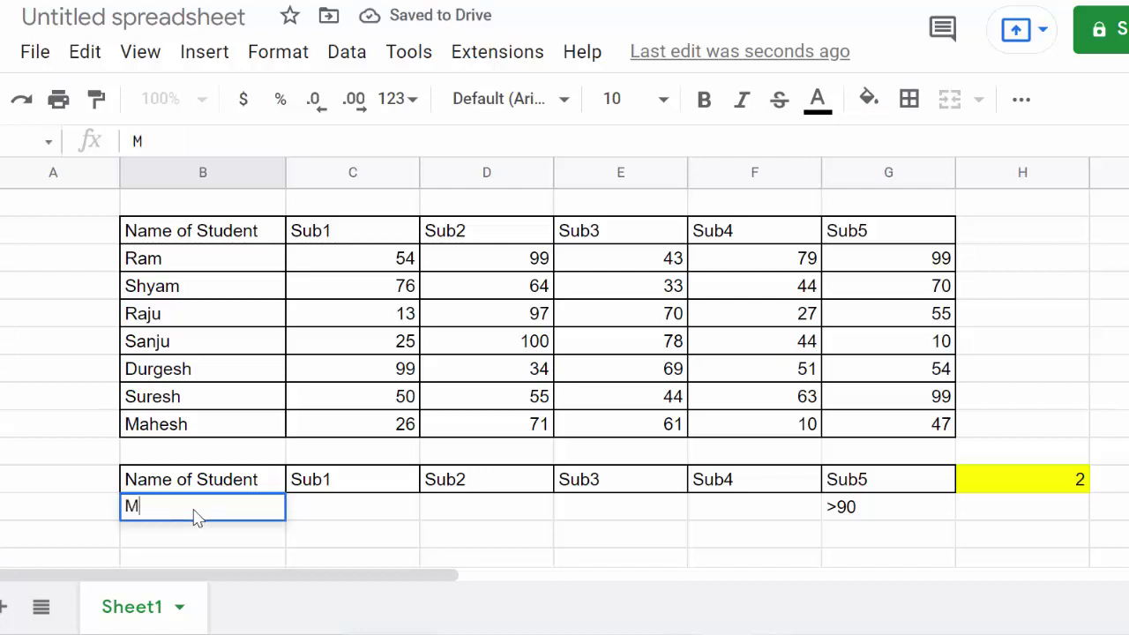
pyautogui.write('ah')
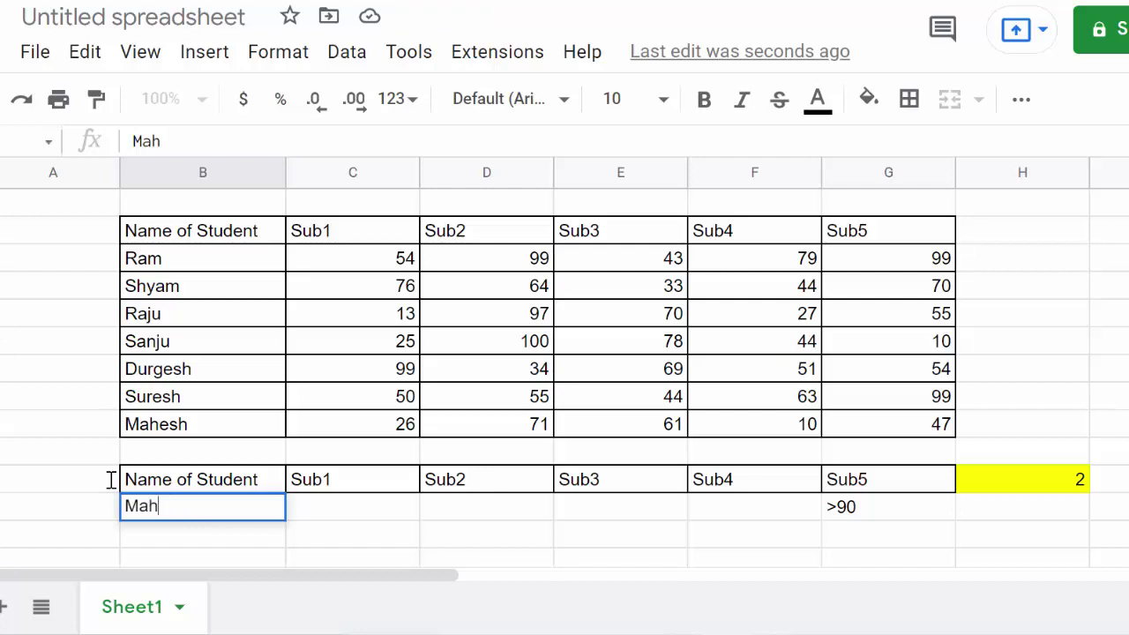
pyautogui.write('esh')
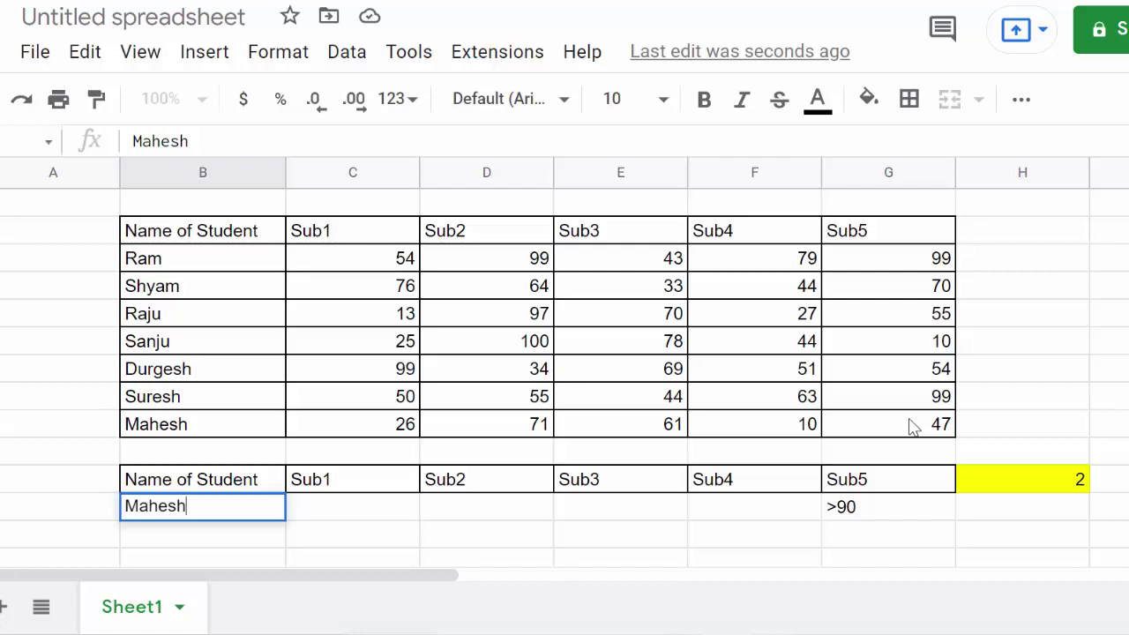
pyautogui.press('Return')
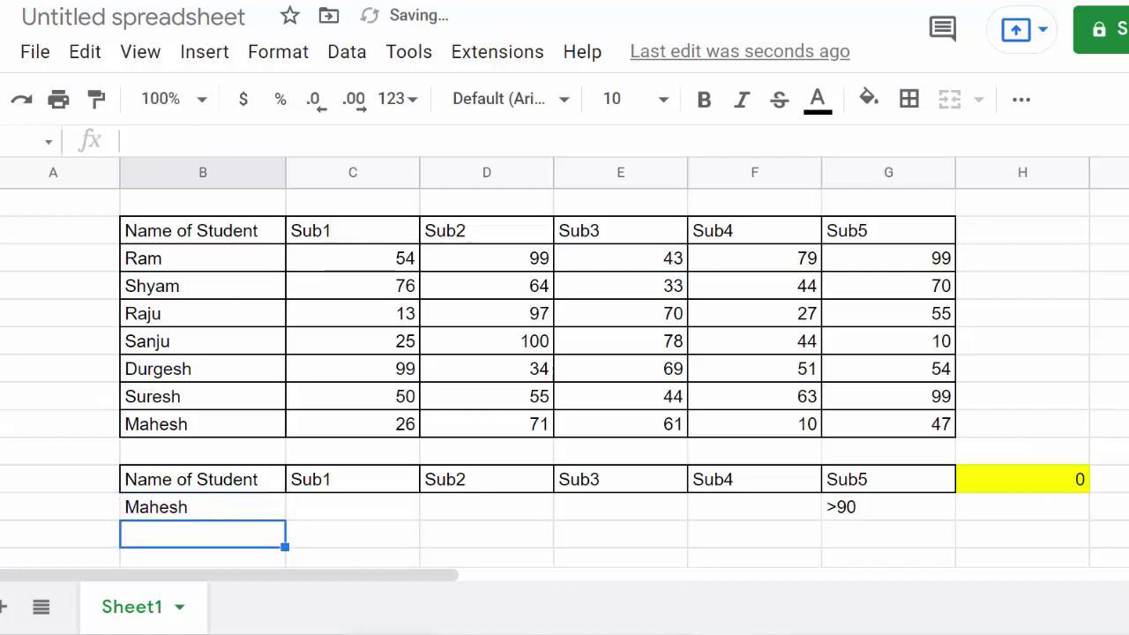
# Step: Clear H12 and start a new =DCOUNT formula
pyautogui.click(1005, 489)
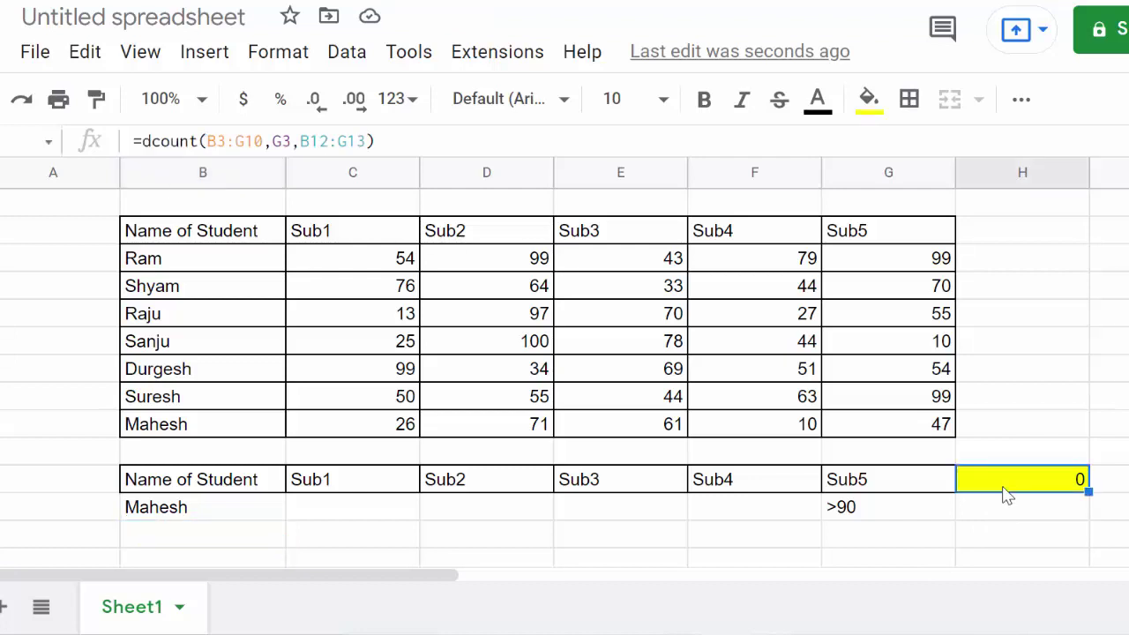
pyautogui.press('Delete')
pyautogui.write('=')
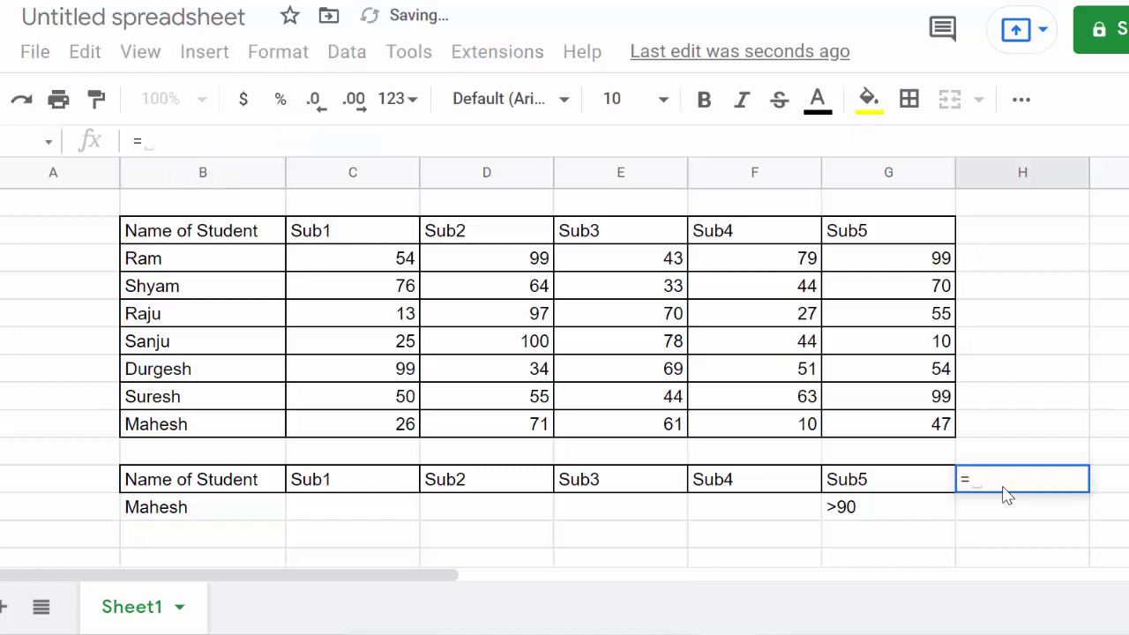
pyautogui.write('dcoun')
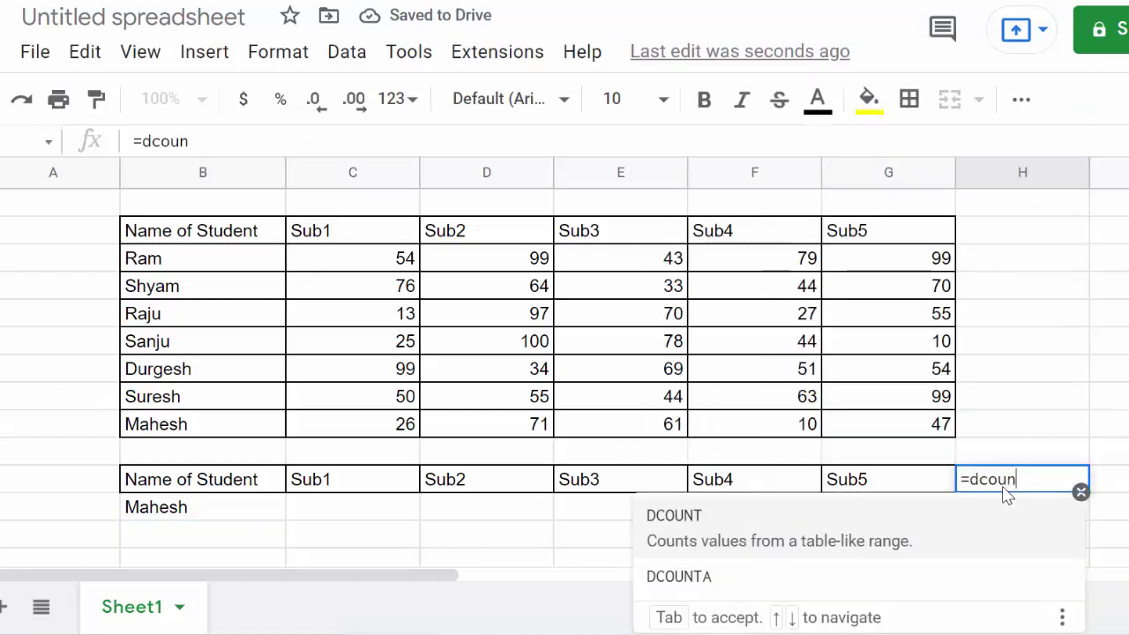
pyautogui.write('t')
pyautogui.press('Tab')
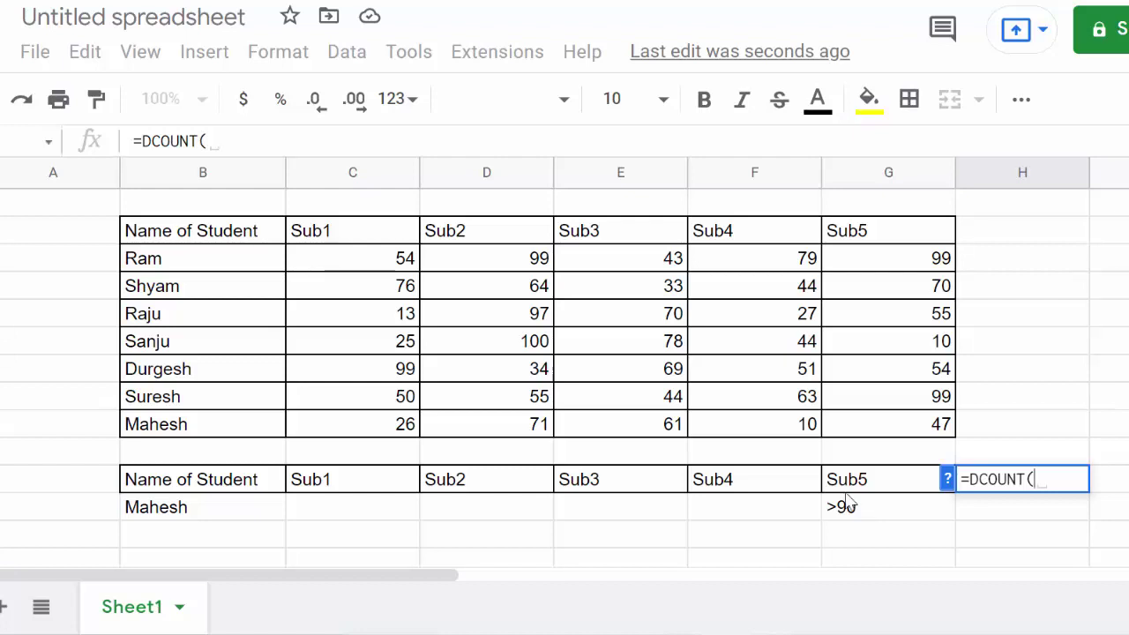
# Step: Set DCOUNT's database to B3:G10, field to D3 (Sub2) and criteria to B12:G13
pyautogui.click(209, 236)
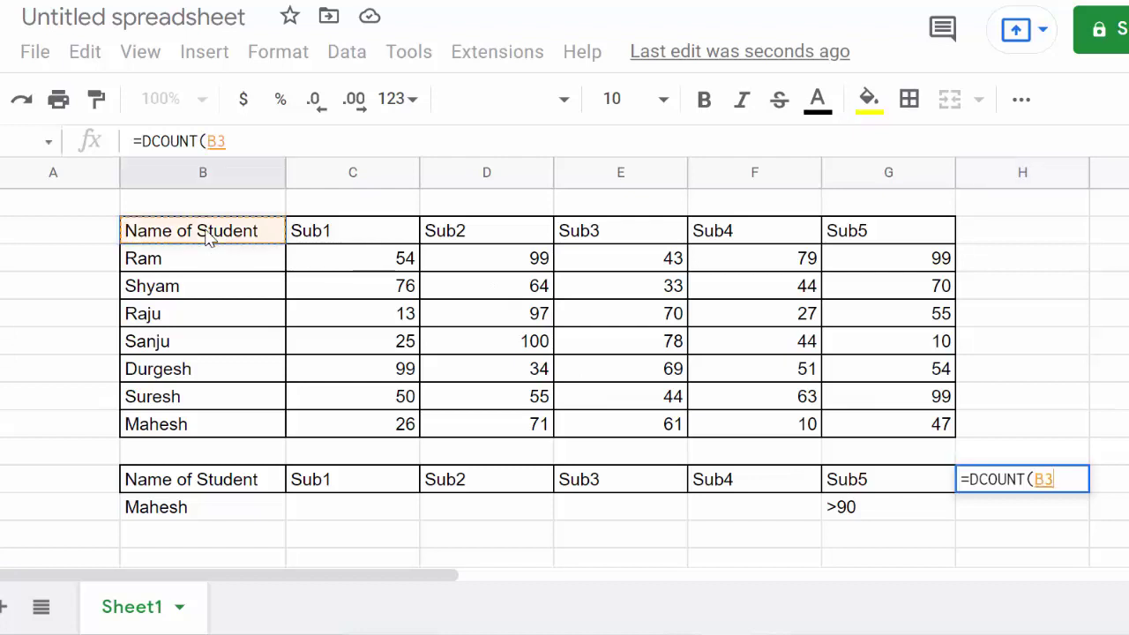
pyautogui.moveTo(208, 239)
pyautogui.mouseDown()
pyautogui.moveTo(536, 348)
pyautogui.moveTo(891, 425)
pyautogui.mouseUp()
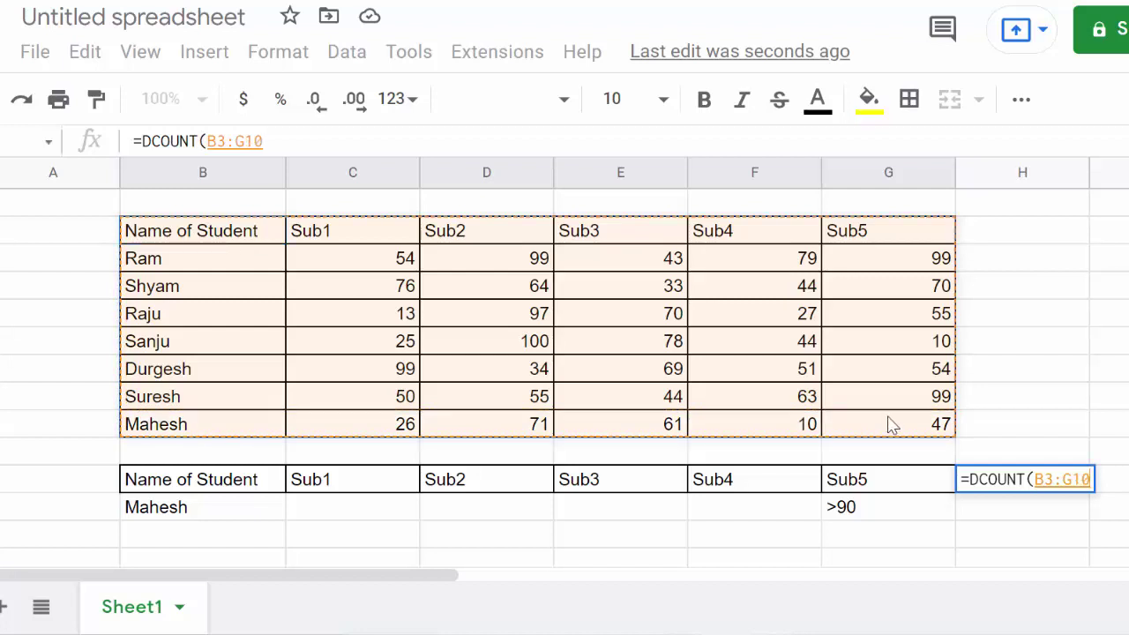
pyautogui.write(',')
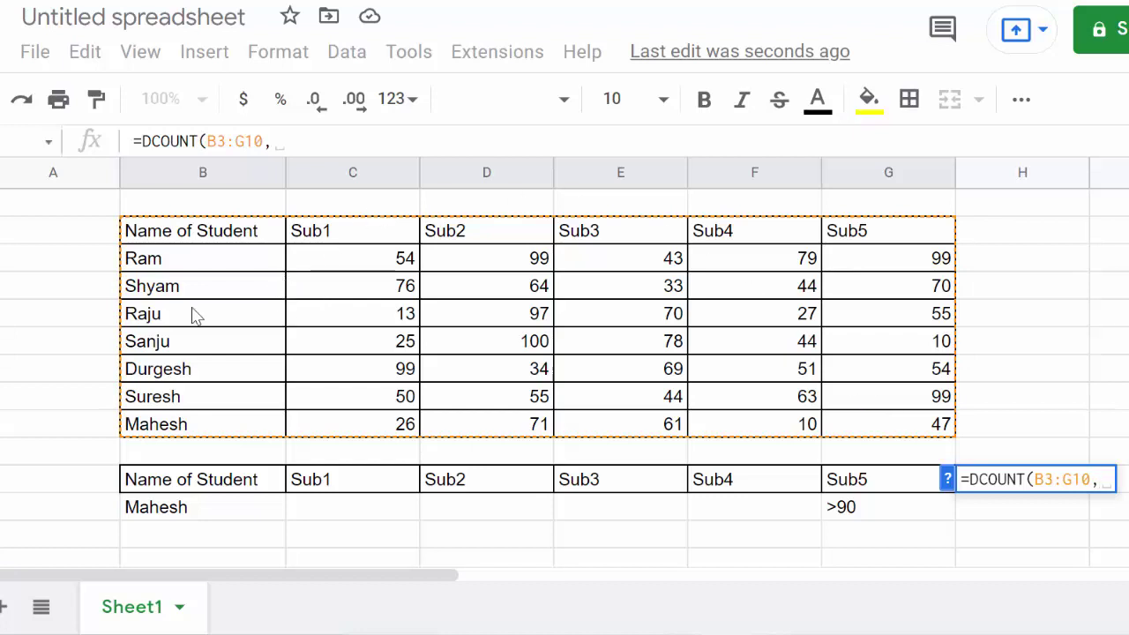
pyautogui.click(484, 235)
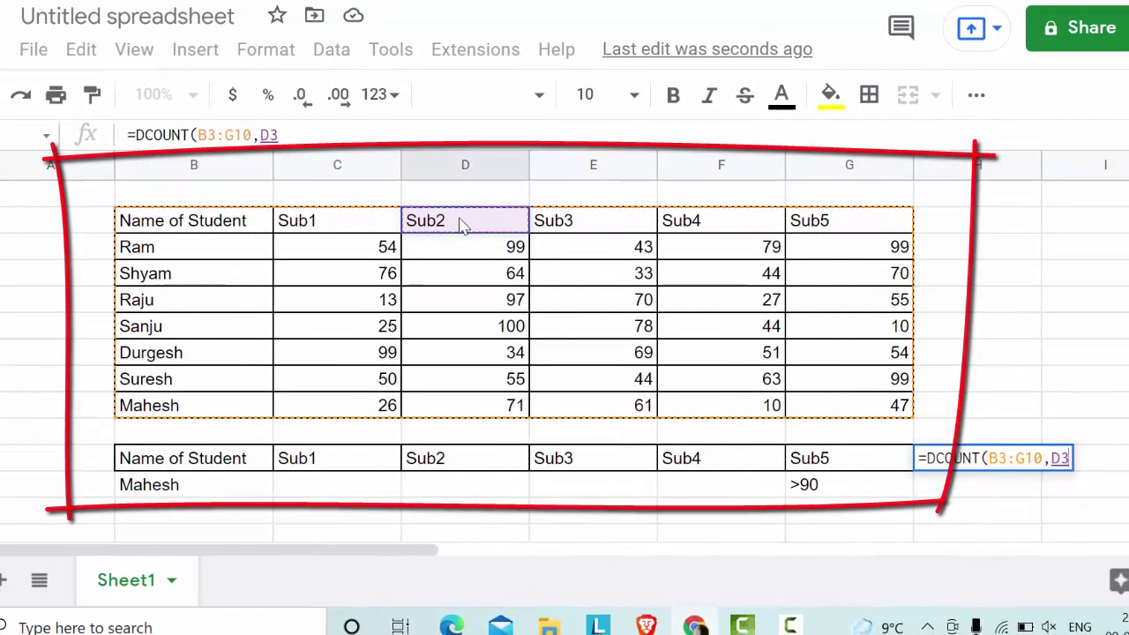
pyautogui.write(',')
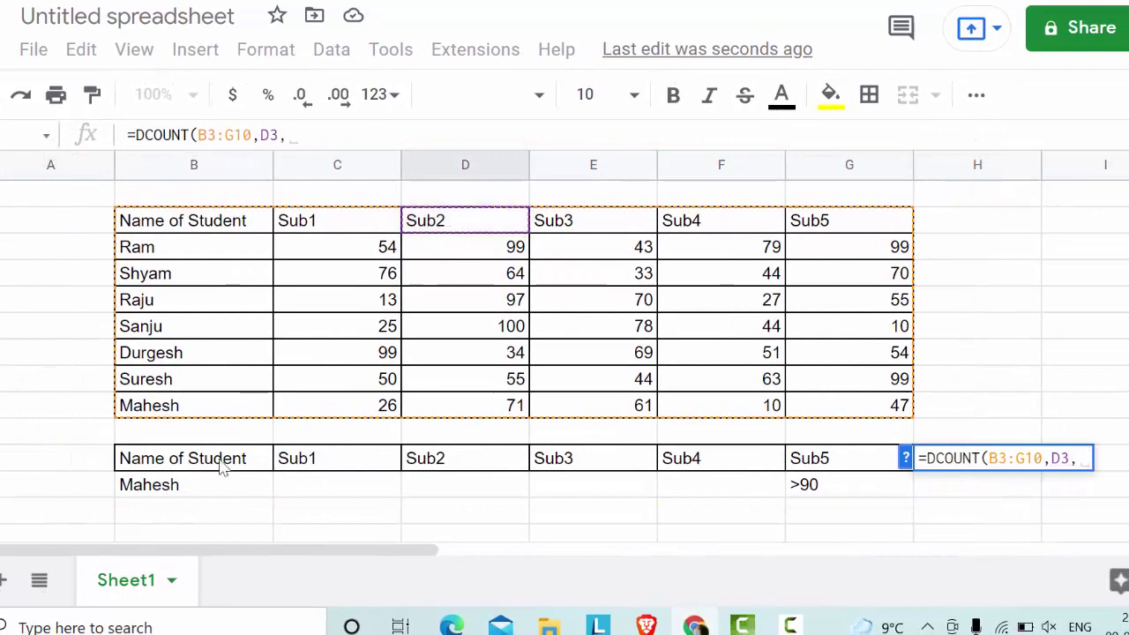
pyautogui.click(203, 467)
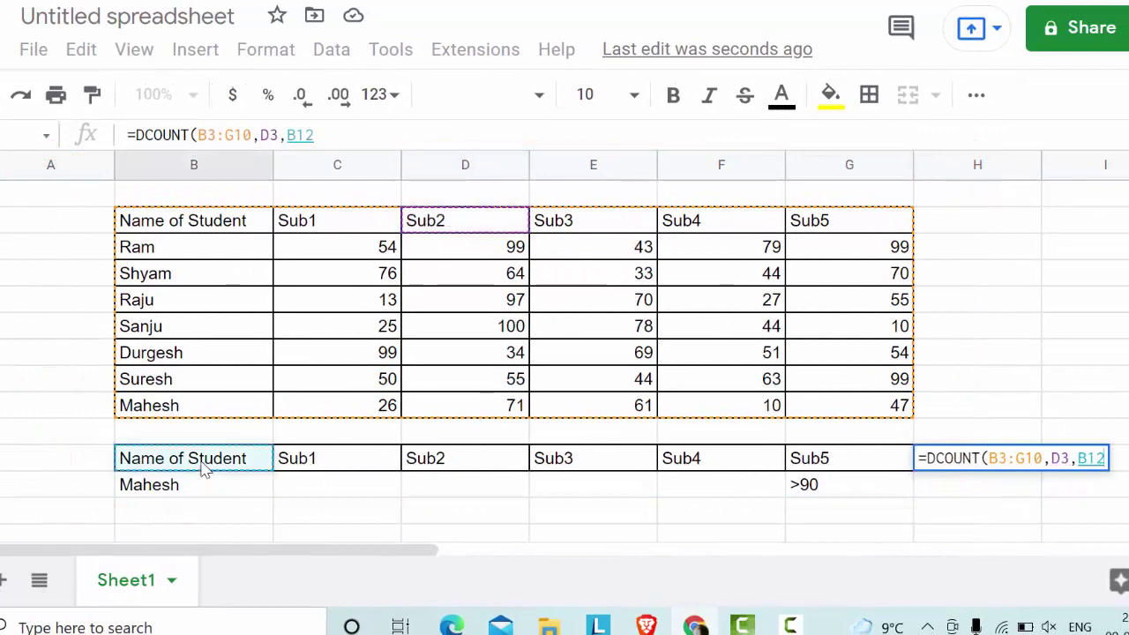
pyautogui.moveTo(263, 488); pyautogui.dragTo(537, 482)
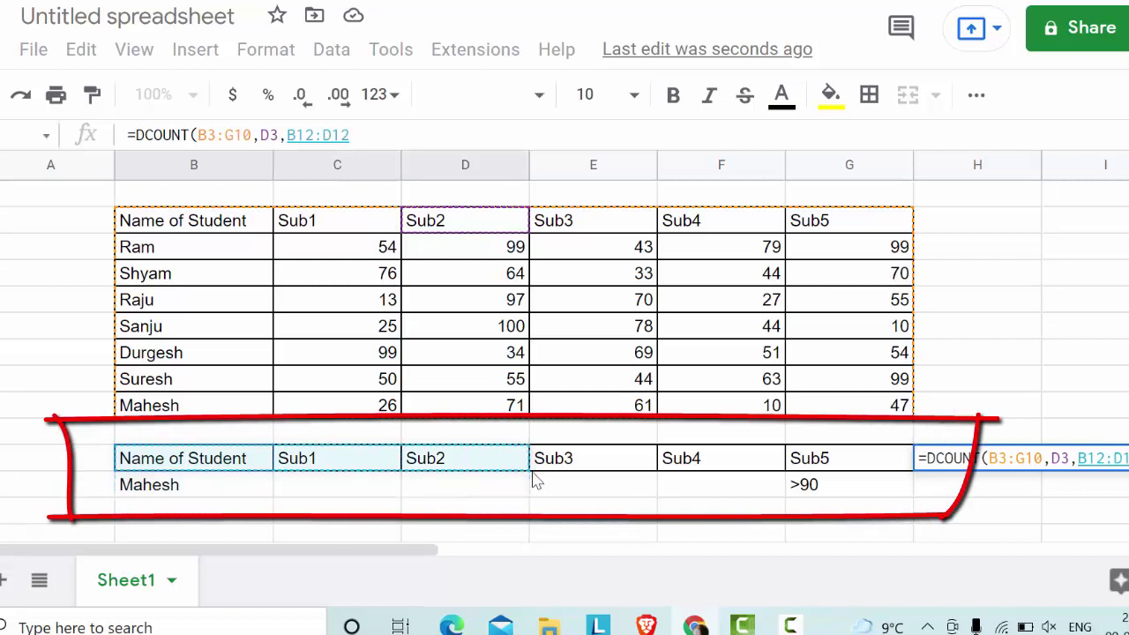
pyautogui.moveTo(537, 482); pyautogui.dragTo(827, 496)
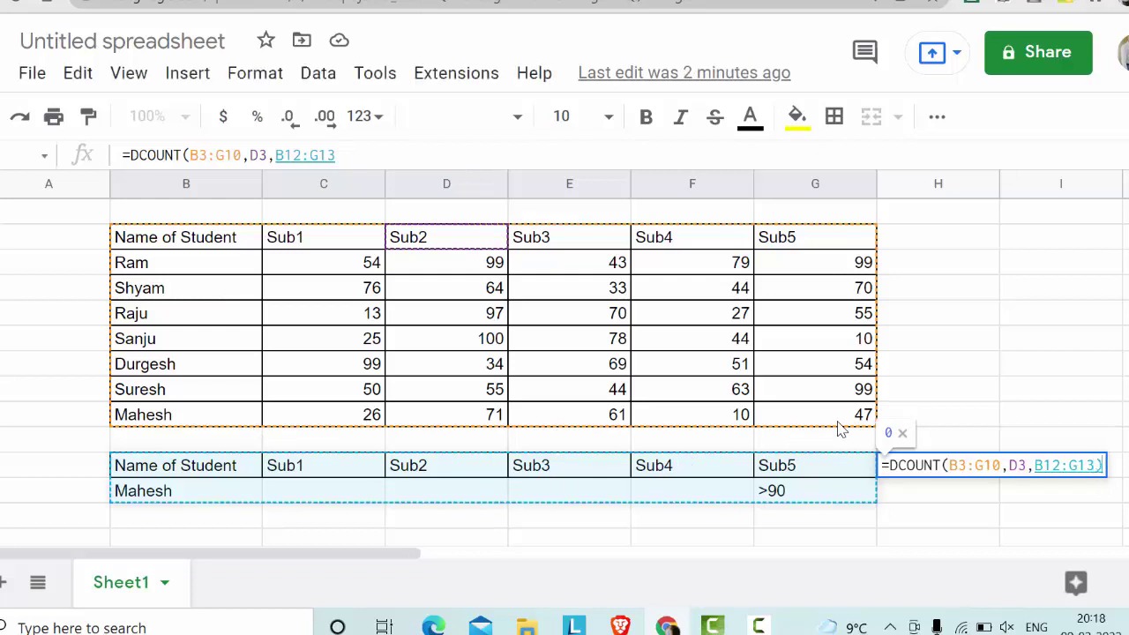
# Step: Close and enter =DCOUNT(B3:G10,D3,B12:G13) and check it in H12
pyautogui.write(')')
pyautogui.press('Return')
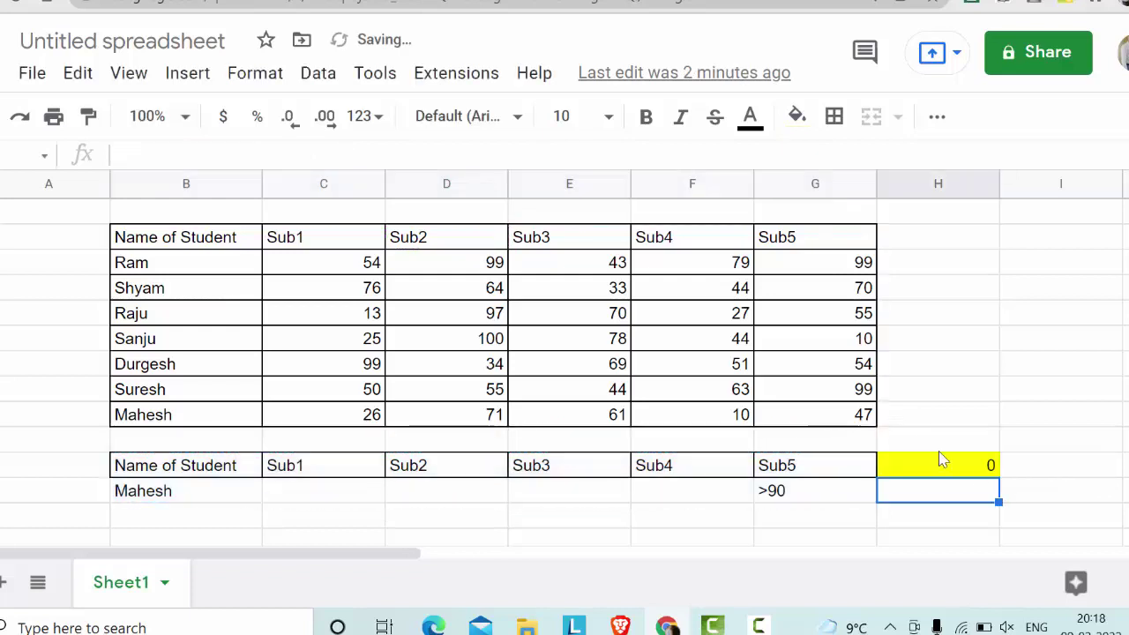
pyautogui.click(977, 471)
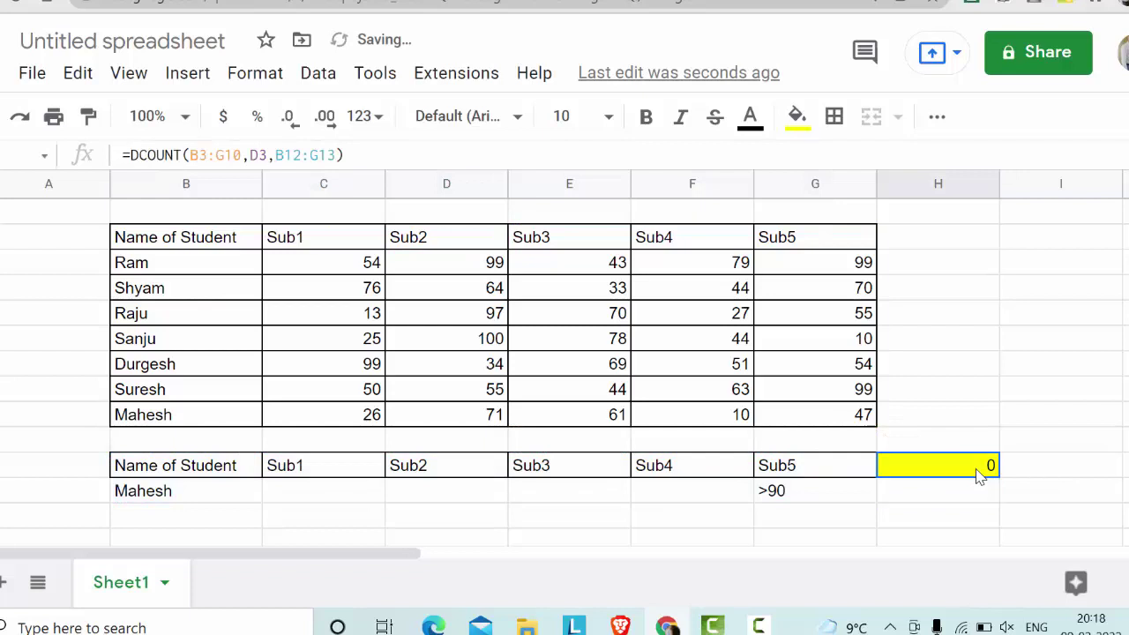
# Step: Change Mahesh's Sub5 mark in G10 from 47 to 95
pyautogui.click(838, 419)
pyautogui.press('Delete')
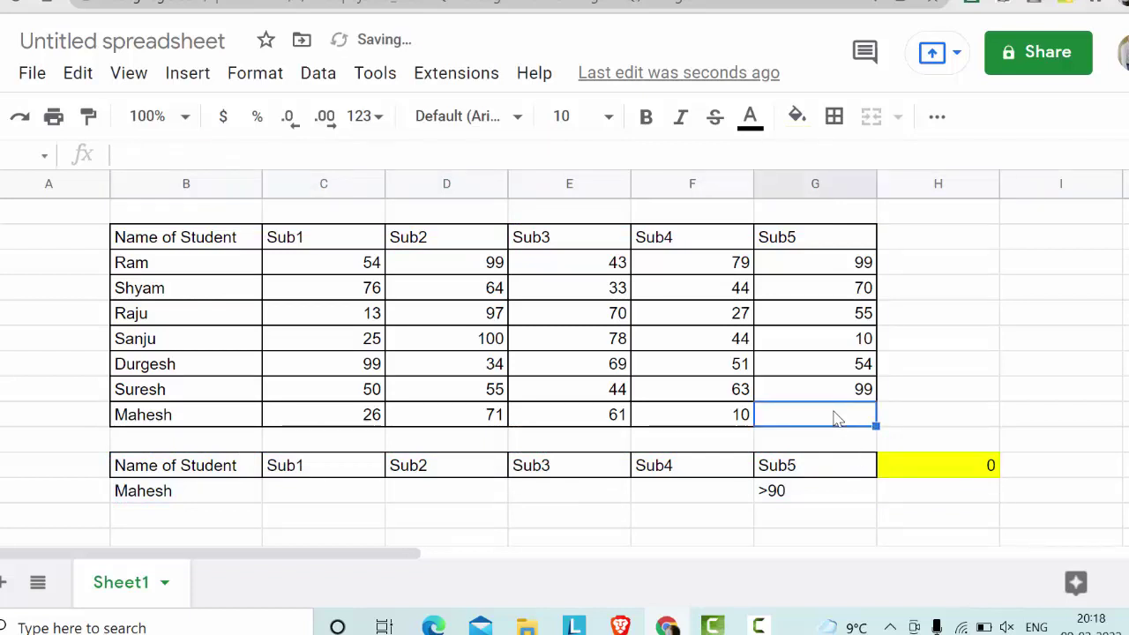
pyautogui.write('95')
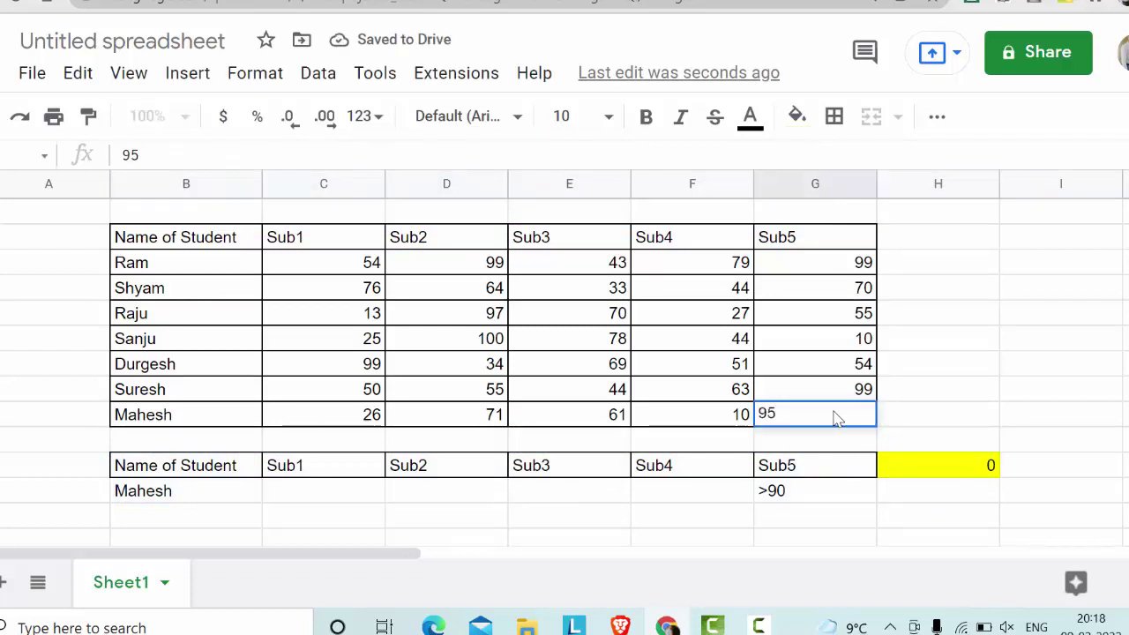
pyautogui.press('Return')
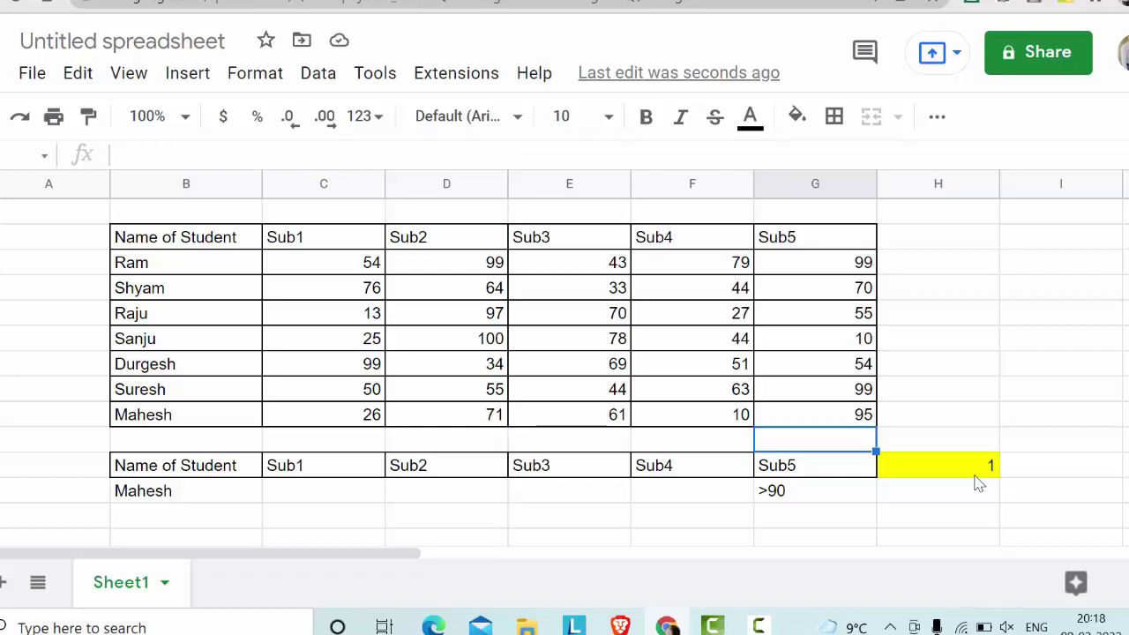
# Step: Change the Sub5 criterion in G13 from >90 to >=80
pyautogui.doubleClick(807, 499)
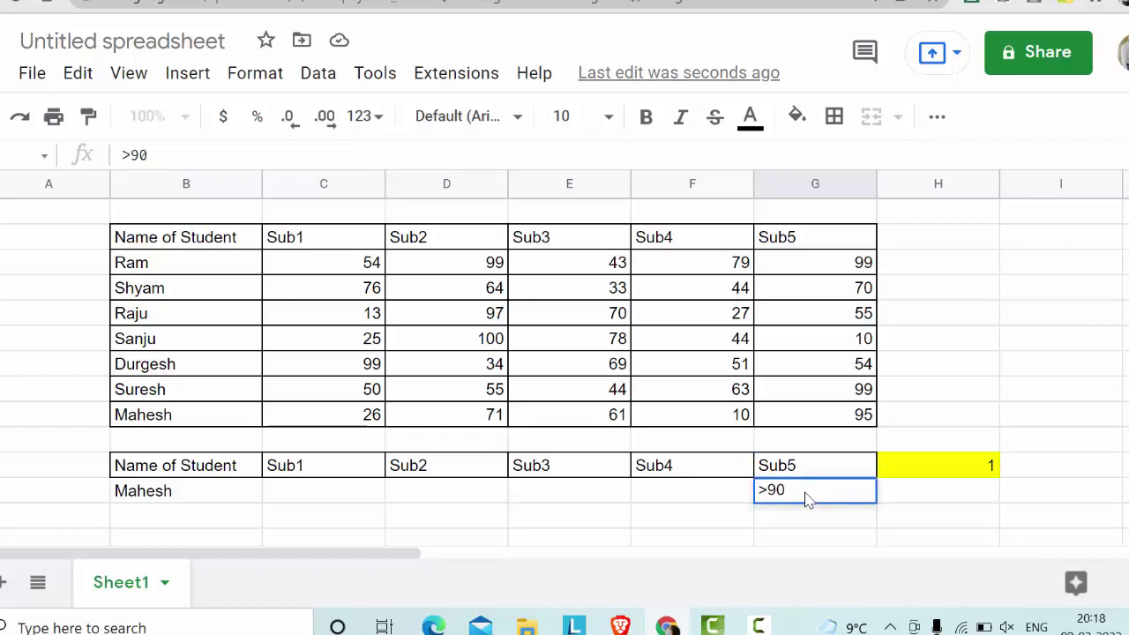
pyautogui.press('BackSpace')
pyautogui.press('BackSpace')
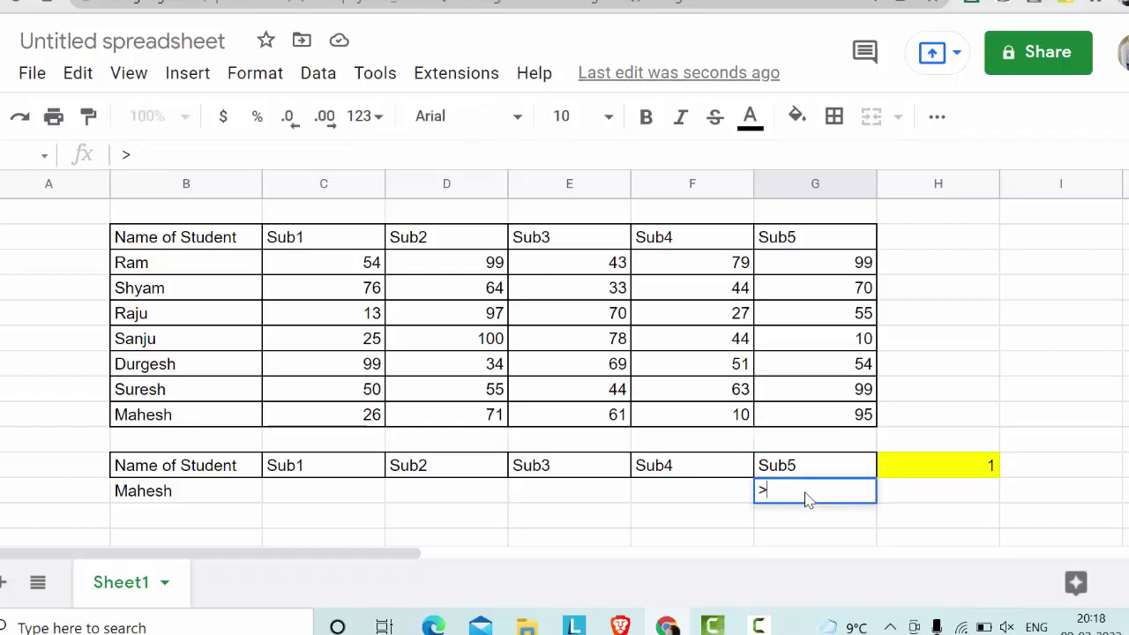
pyautogui.press('BackSpace')
pyautogui.write('>=')
pyautogui.write('80')
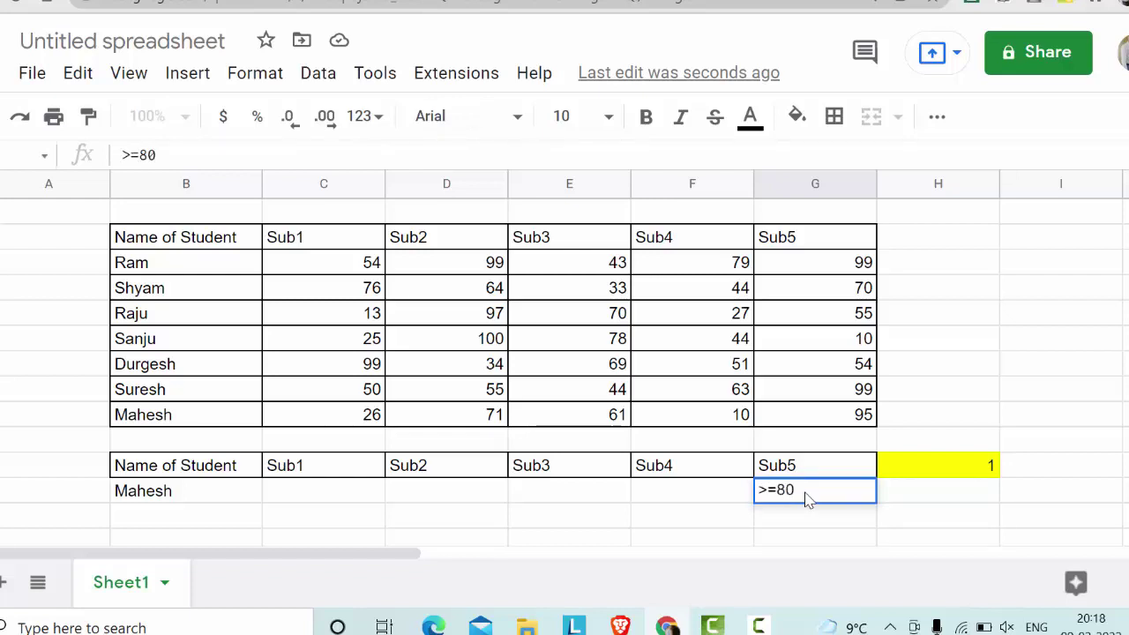
pyautogui.press('Return')
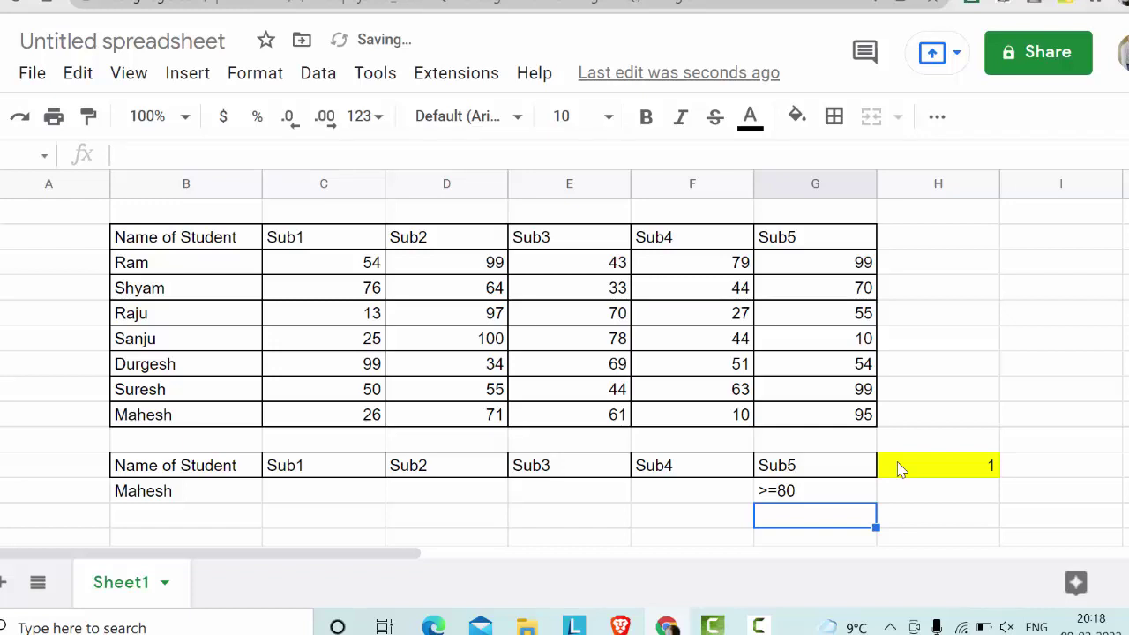
# Step: Check the DCOUNT formula in H12, which still returns 1, then return to G13
pyautogui.click(900, 468)
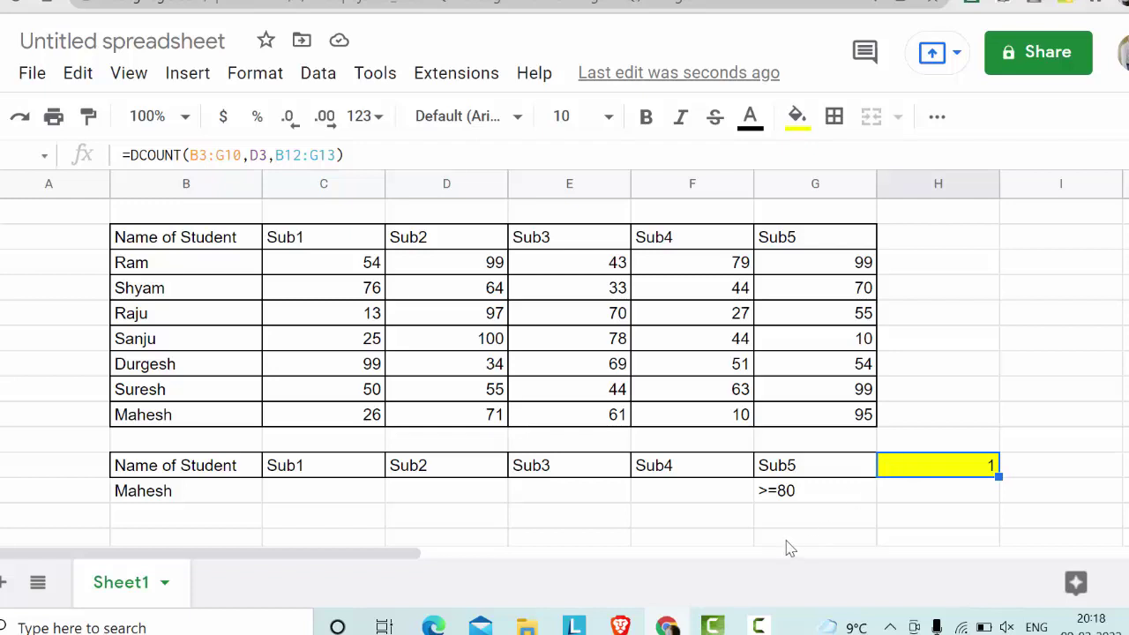
pyautogui.press('Down')
pyautogui.press('Left')
pyautogui.press('Left')
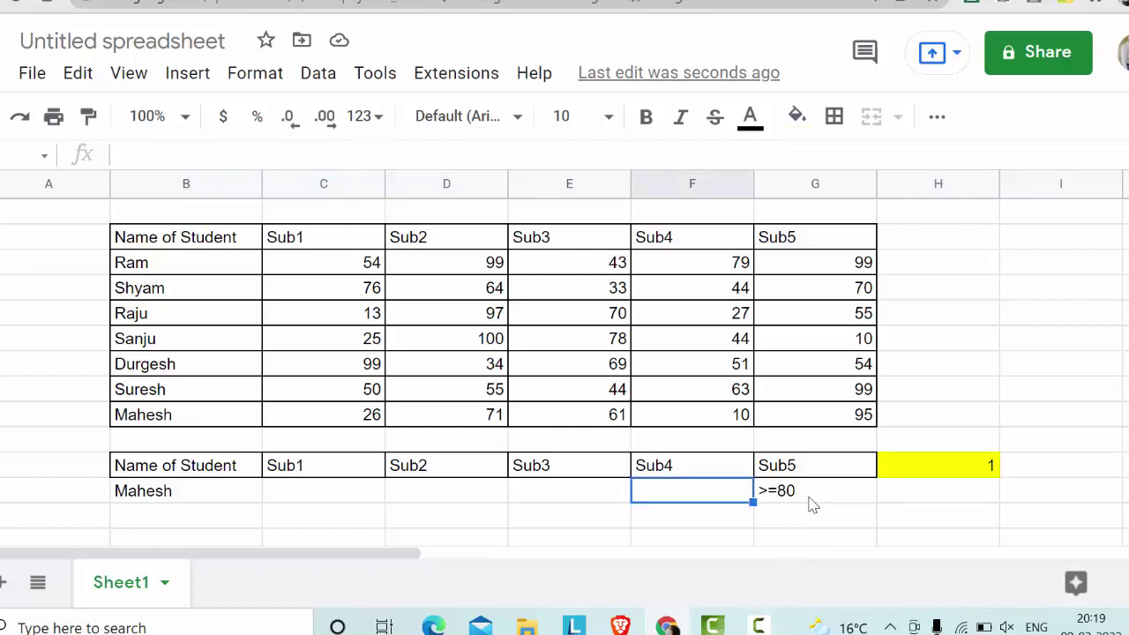
pyautogui.click(793, 524)
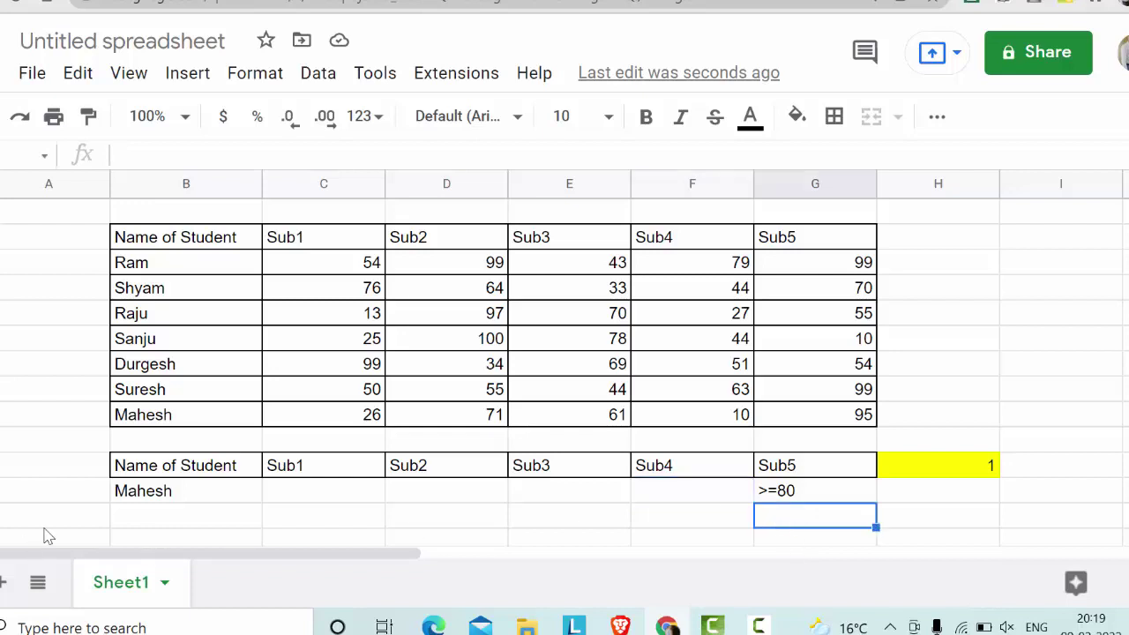
# Step: Replace Mahesh with Sanju as the B13 name criterion
pyautogui.click(147, 500)
pyautogui.press('Delete')
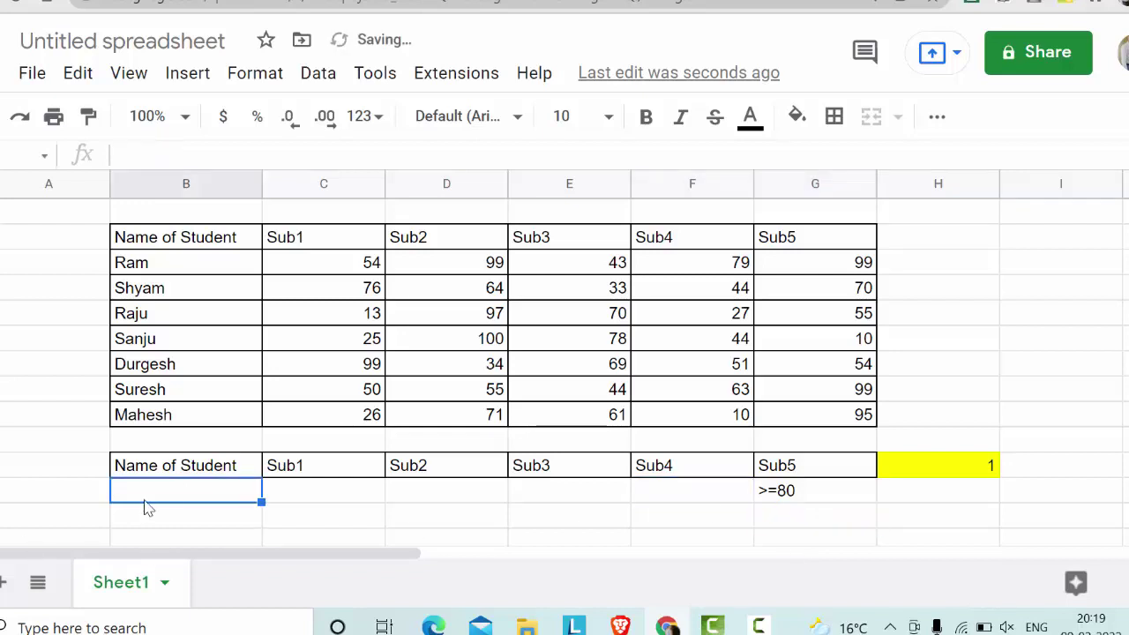
pyautogui.write('Sa')
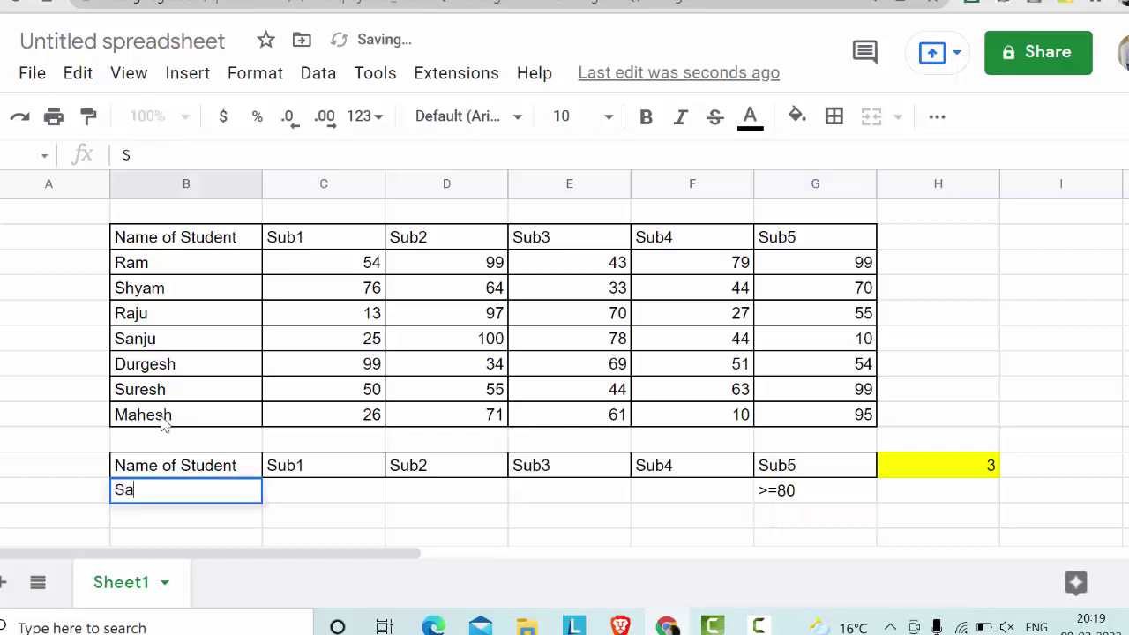
pyautogui.write('nju')
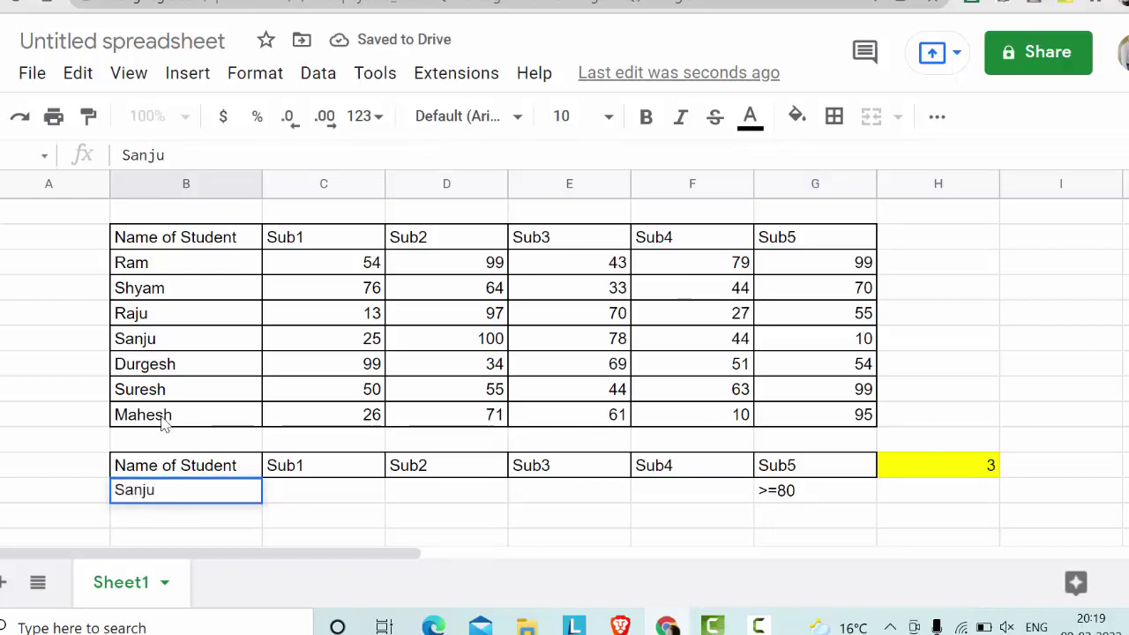
pyautogui.press('Return')
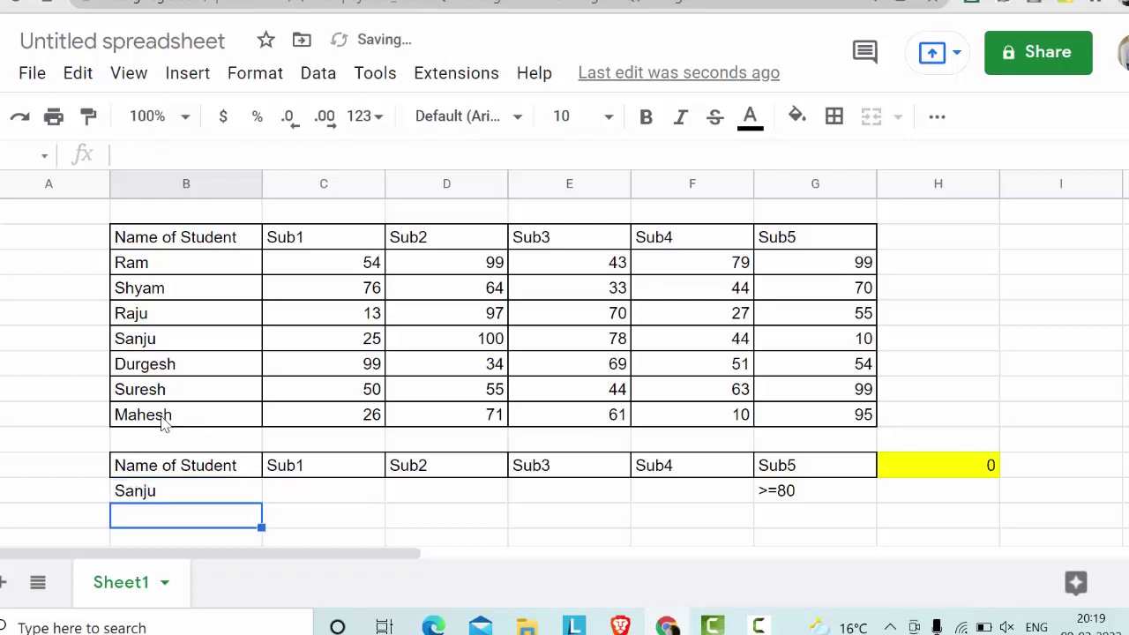
# Step: Review Sanju's row of marks, including Sub5 of 10, against the >=80 criterion
pyautogui.click(142, 339)
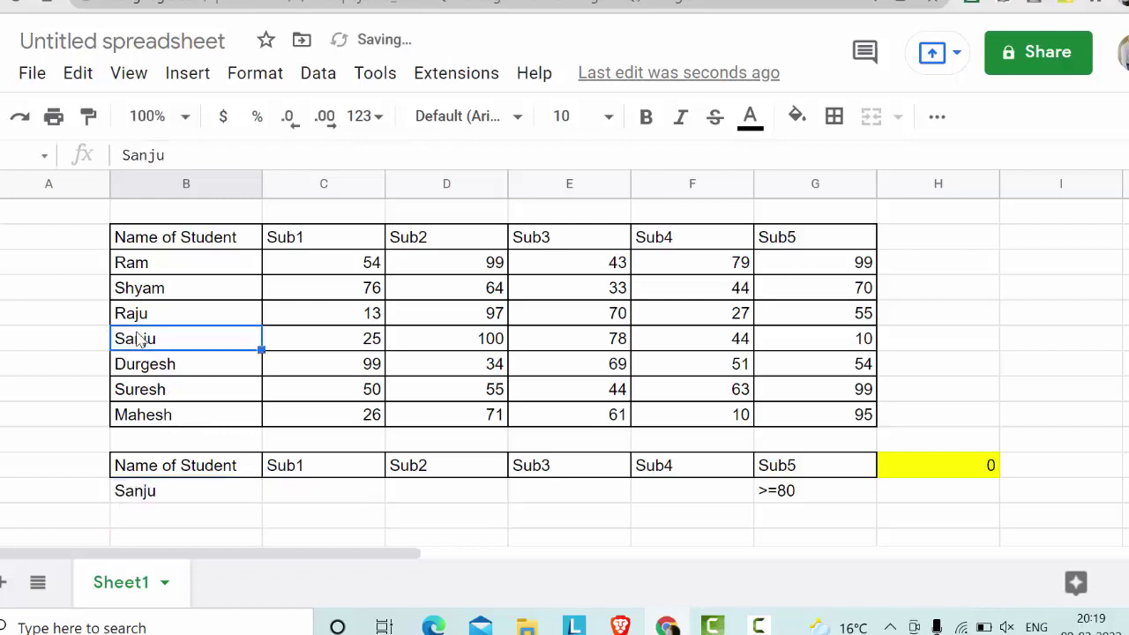
pyautogui.click(2, 339)
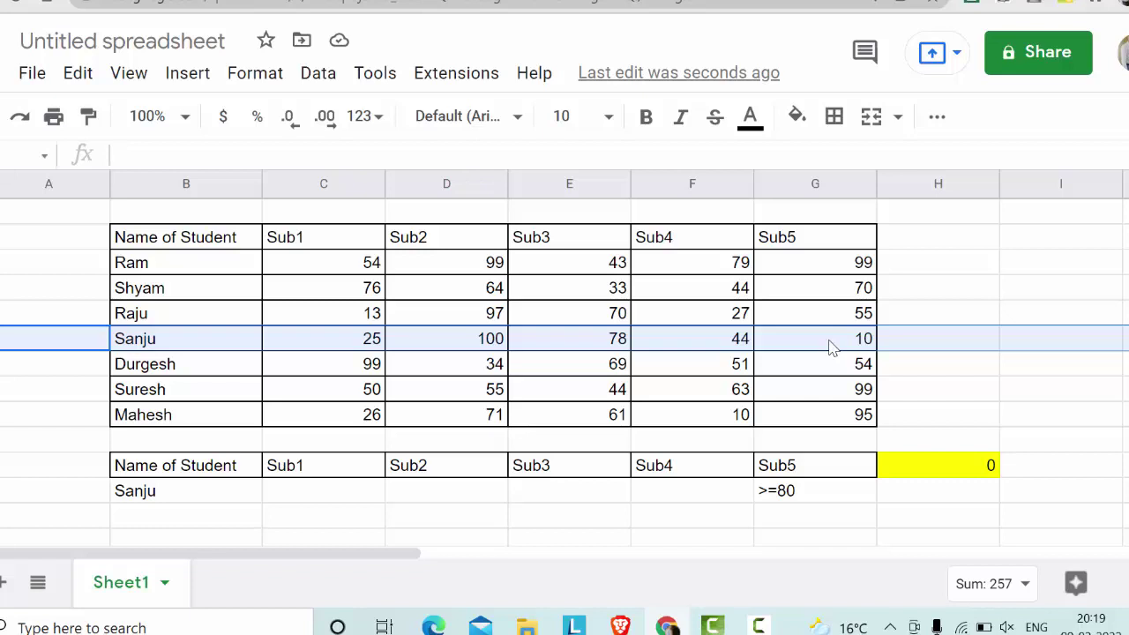
pyautogui.click(821, 494)
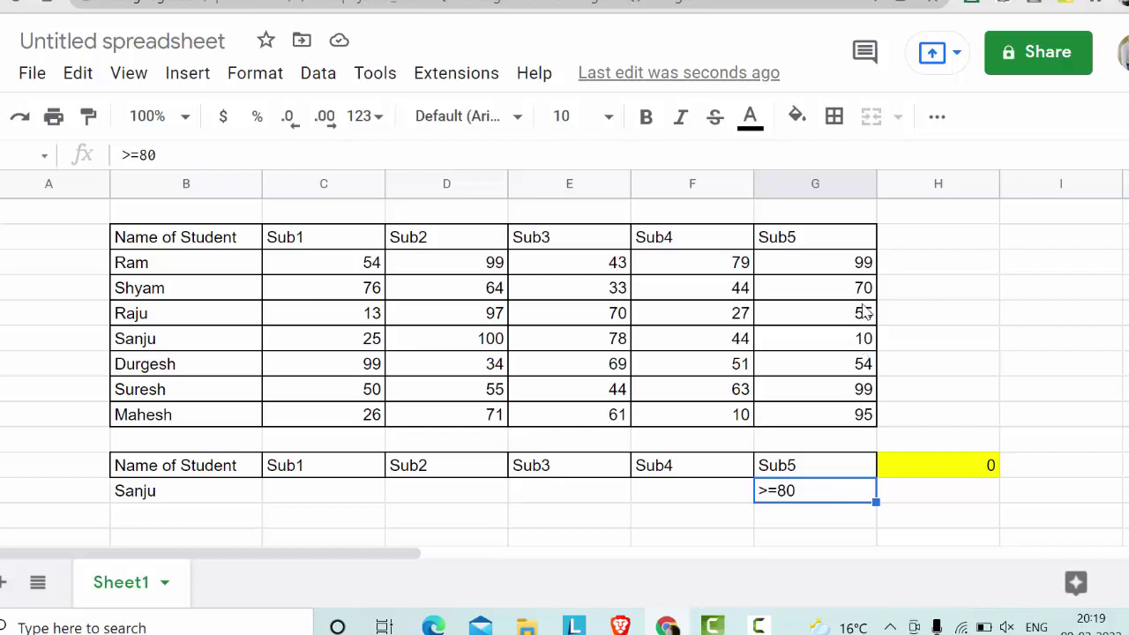
# Step: Change Durgesh's Sub5 mark in G8 from 54 to 80
pyautogui.click(861, 365)
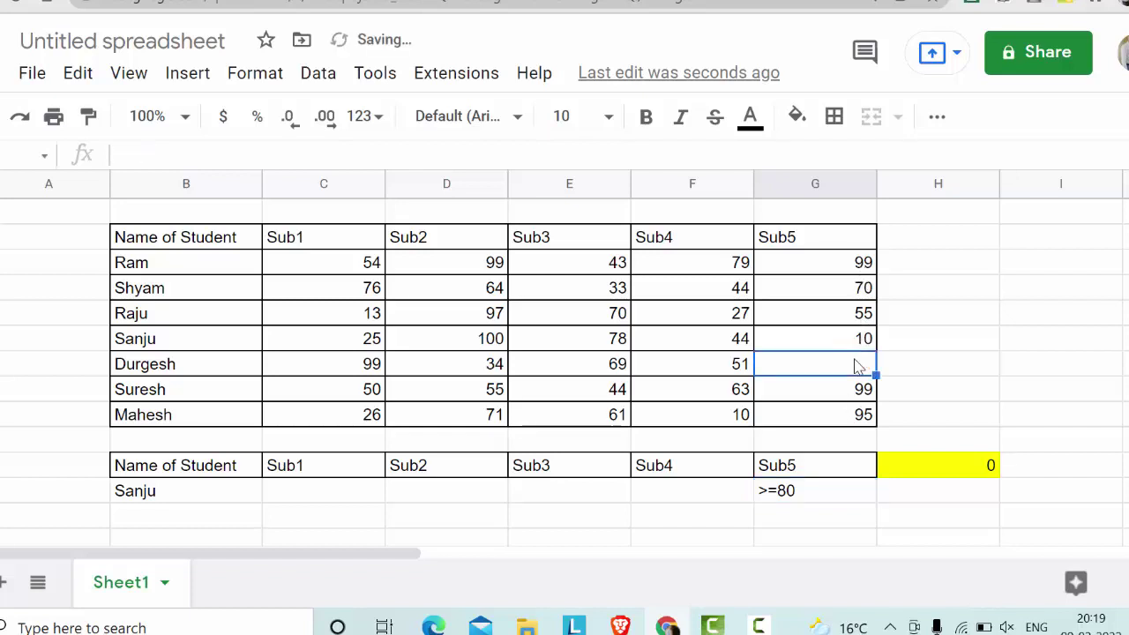
pyautogui.write('80')
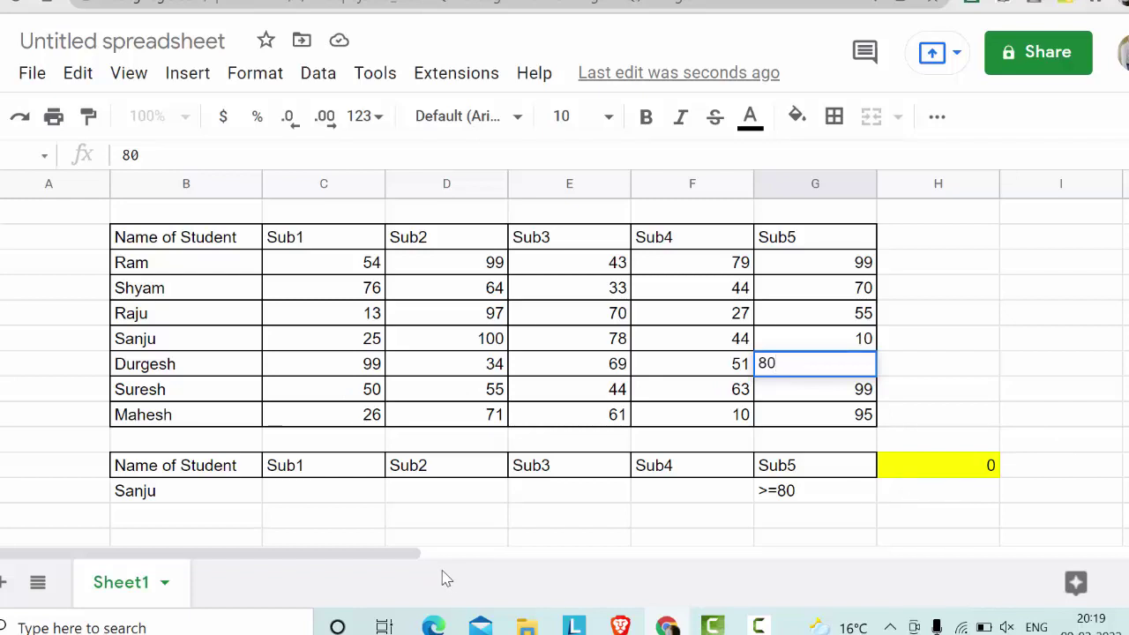
pyautogui.click(227, 494)
# Step: Make Durgesh the B13 name criterion and verify his Sub5 mark of 80
pyautogui.press('Delete')
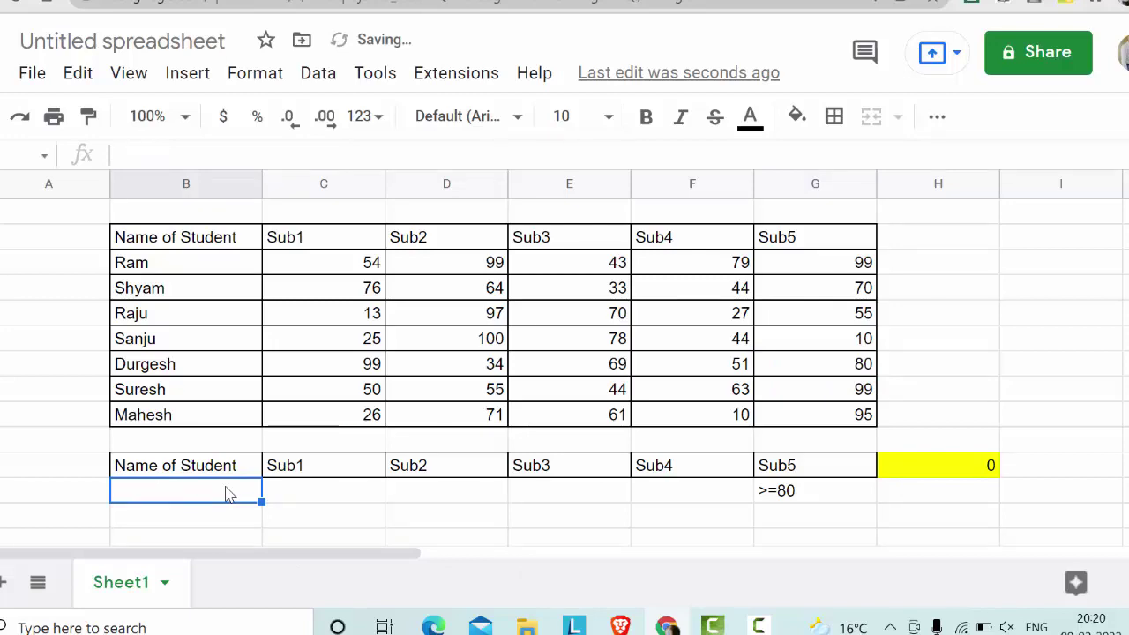
pyautogui.write('D')
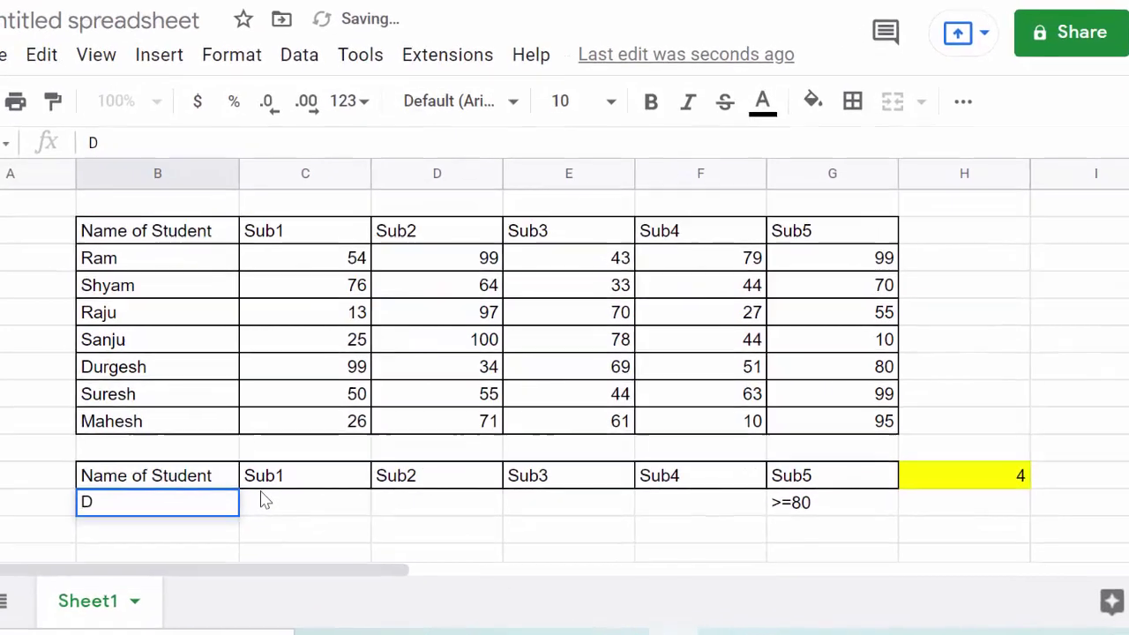
pyautogui.write('urges')
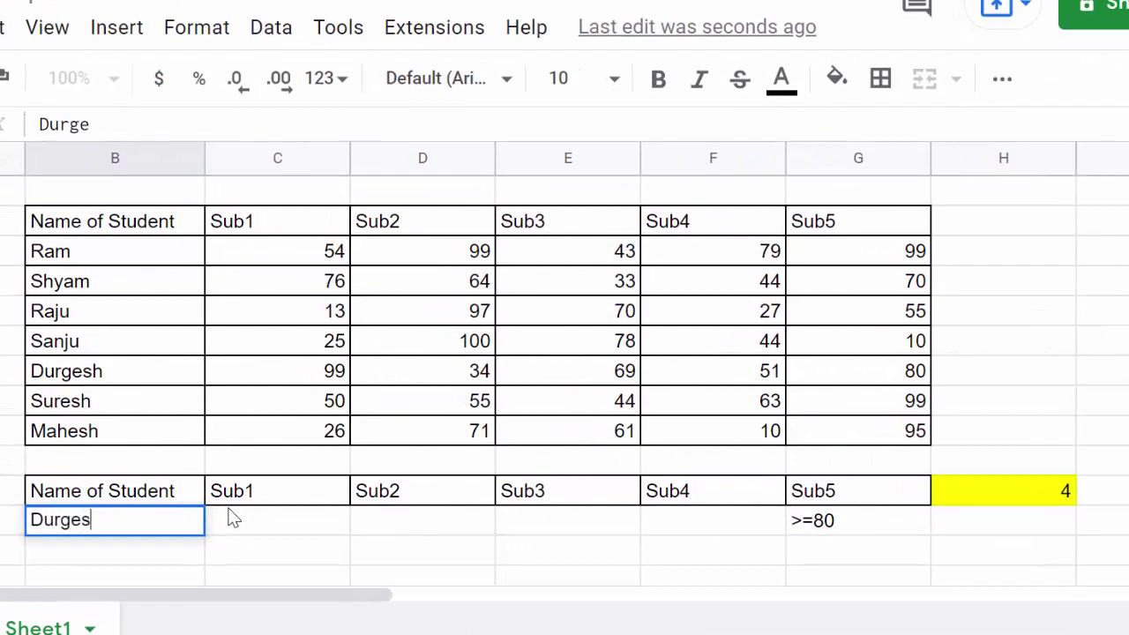
pyautogui.write('h')
pyautogui.press('Return')
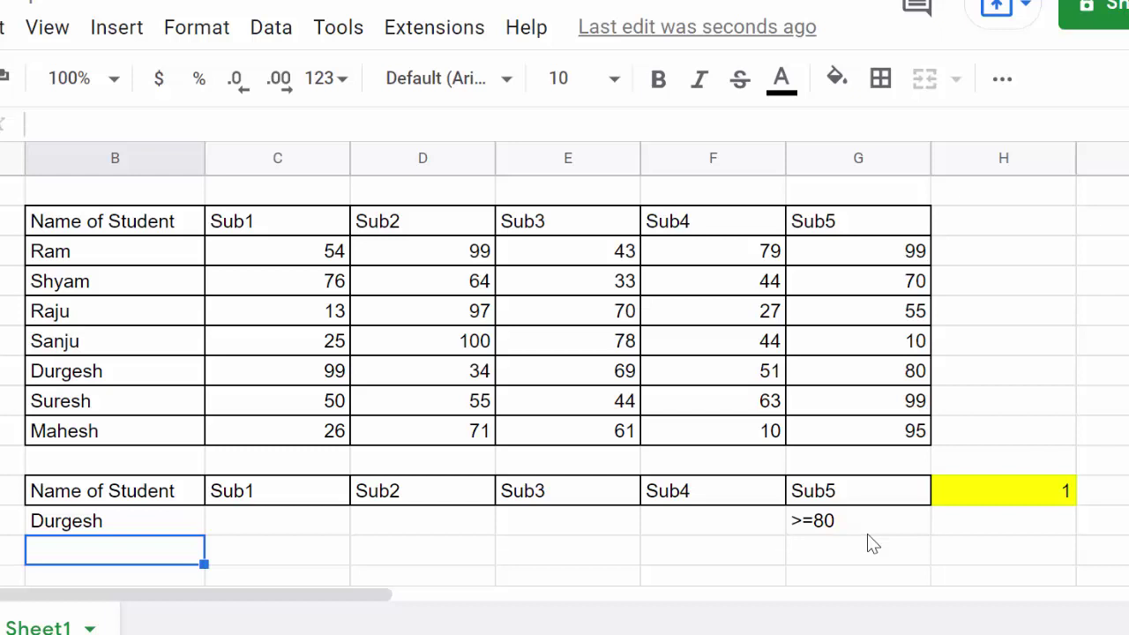
pyautogui.click(869, 382)
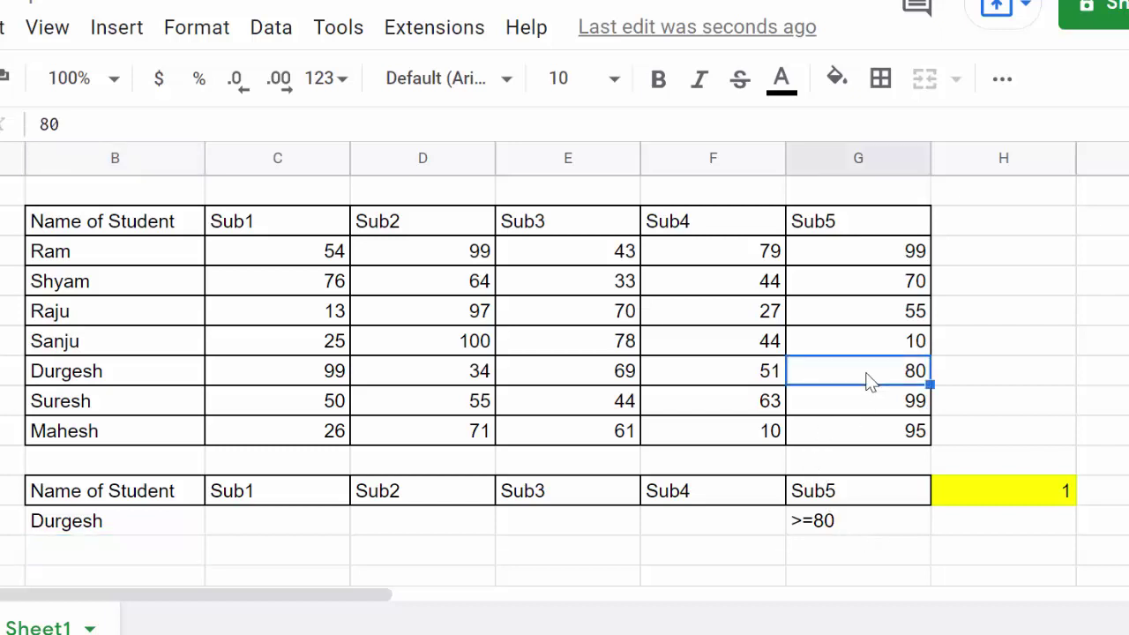